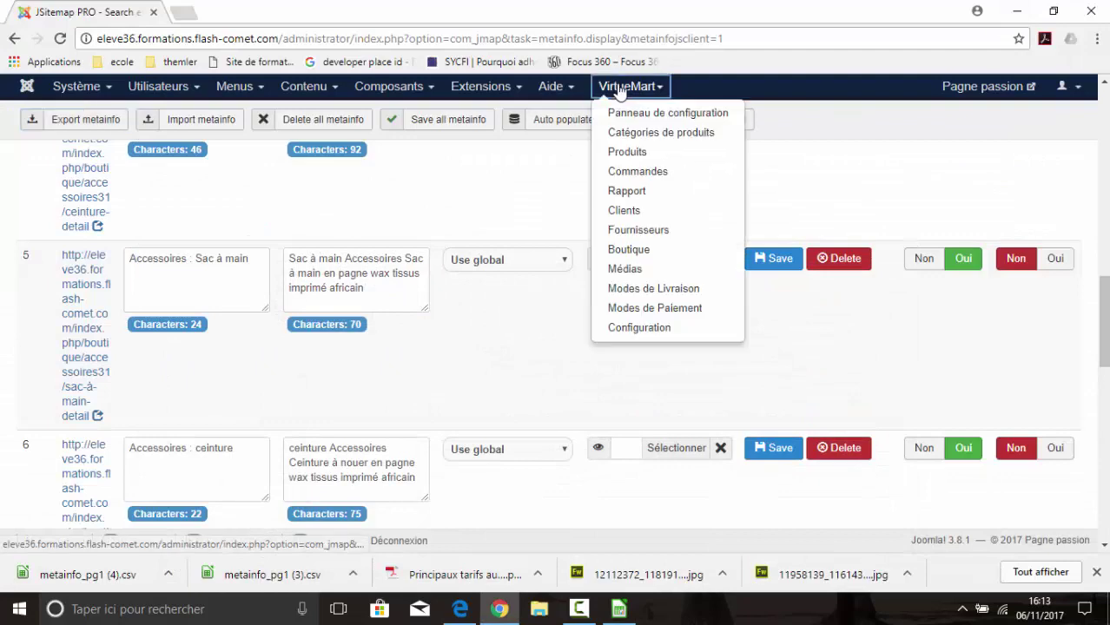
- Open the VirtueMart product "ceinture" with reference ceint0002 for editing from the product list
left_click(627, 152)
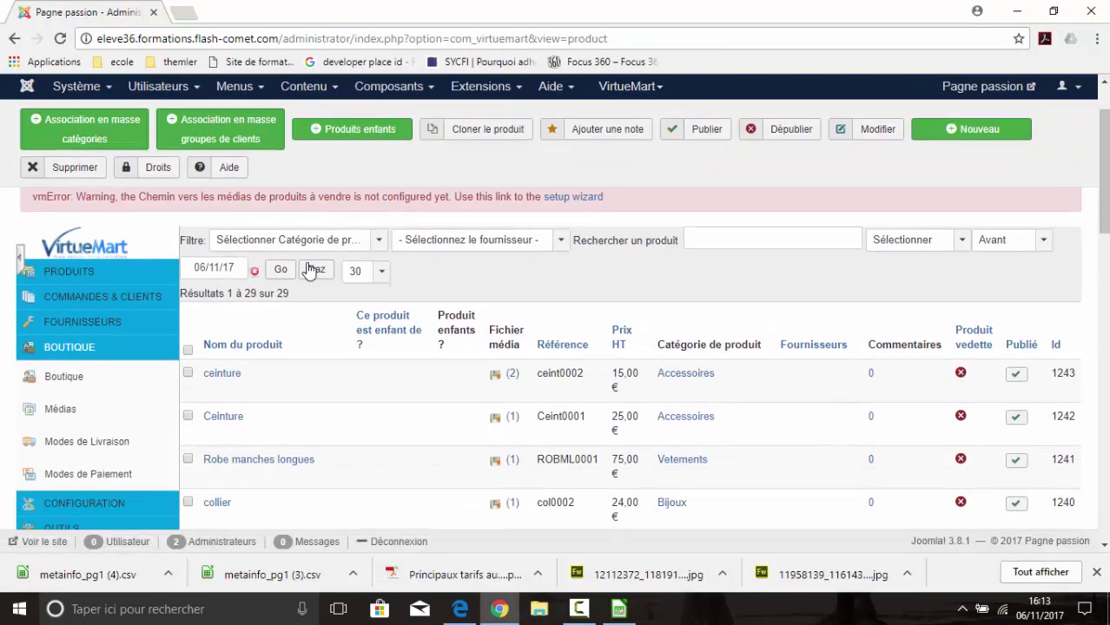
scroll(286, 270, "down", 1)
left_click(223, 293)
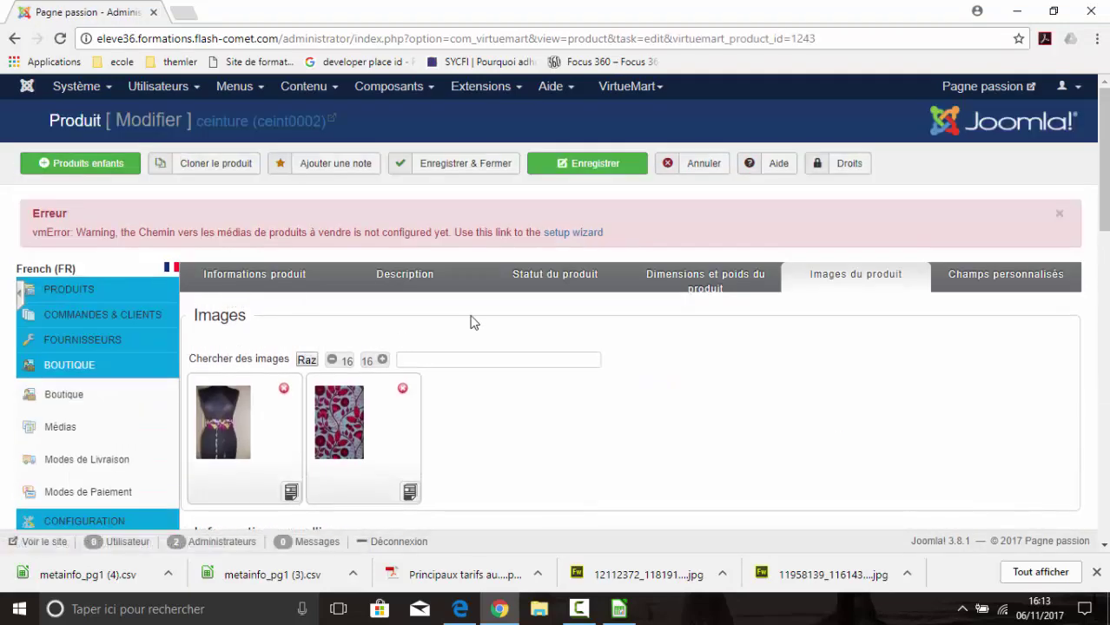
- Examine the product description's meta information fields, including page title, meta keywords, meta description and author
scroll(558, 313, "down", 1)
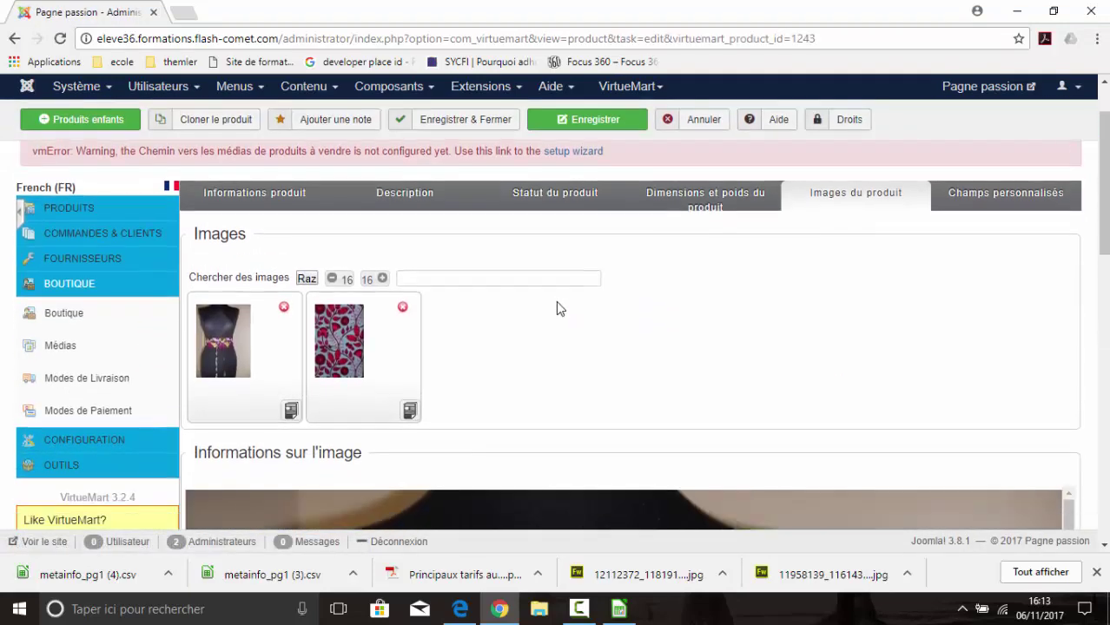
left_click(401, 199)
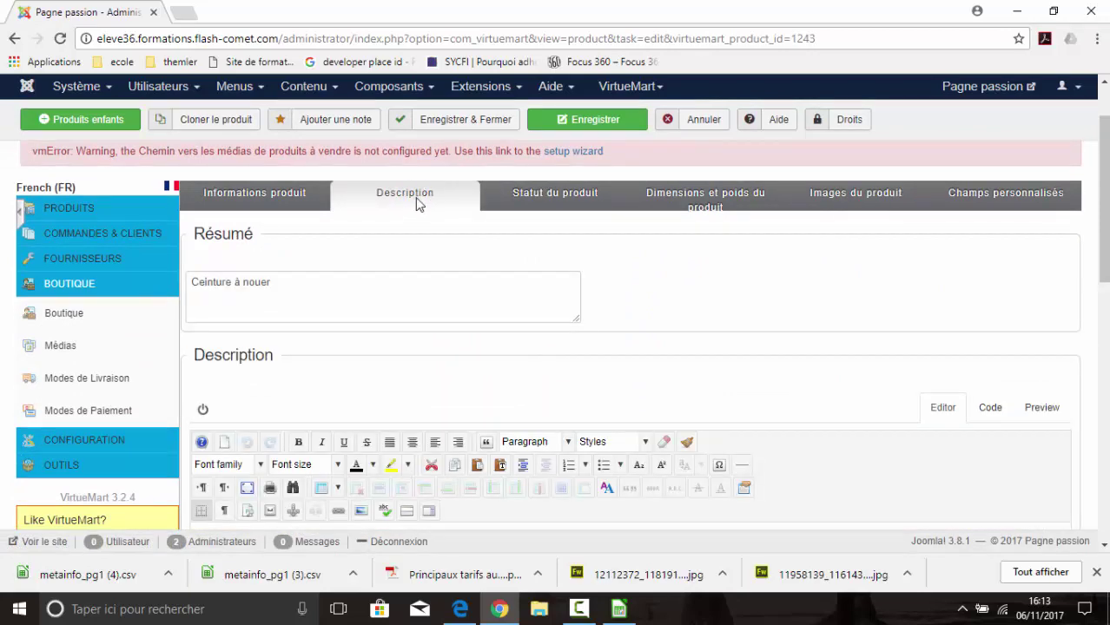
scroll(416, 200, "down", 8)
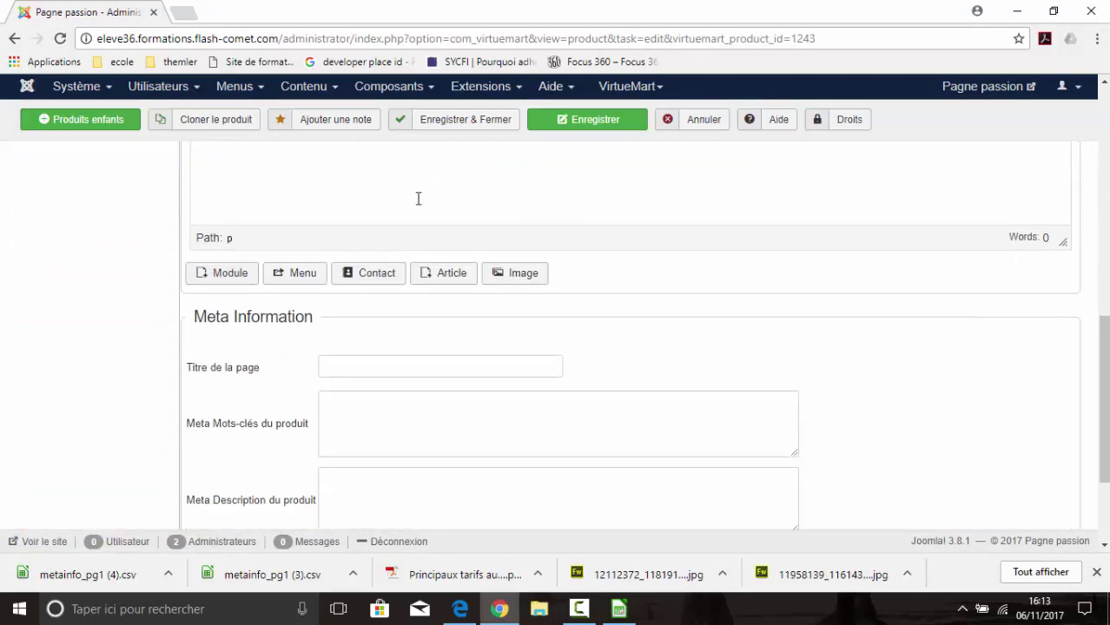
scroll(418, 198, "down", 2)
left_click(396, 209)
left_click(393, 250)
left_click(337, 204)
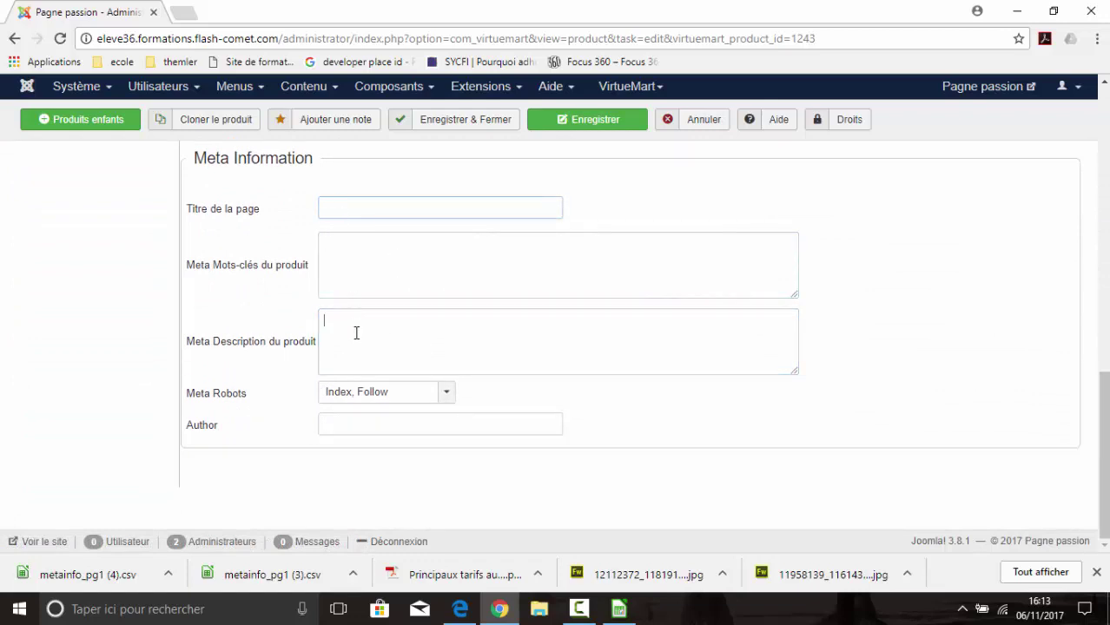
left_click(342, 425)
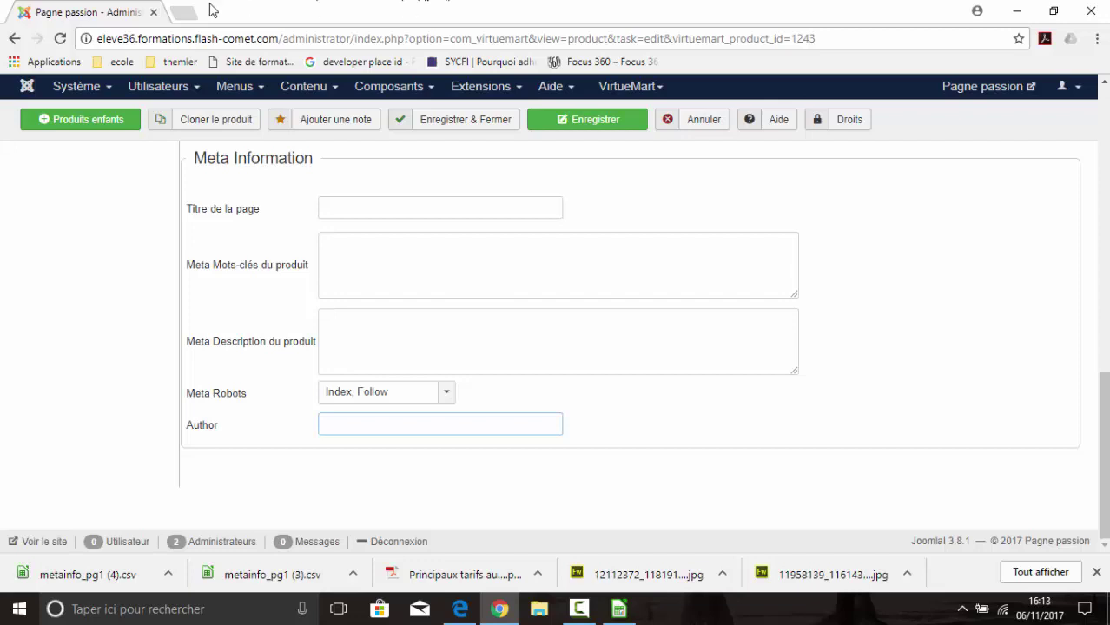
- Look up the profile name on the Google+ profile page in a new browser tab and return to the product editor
left_click(178, 15)
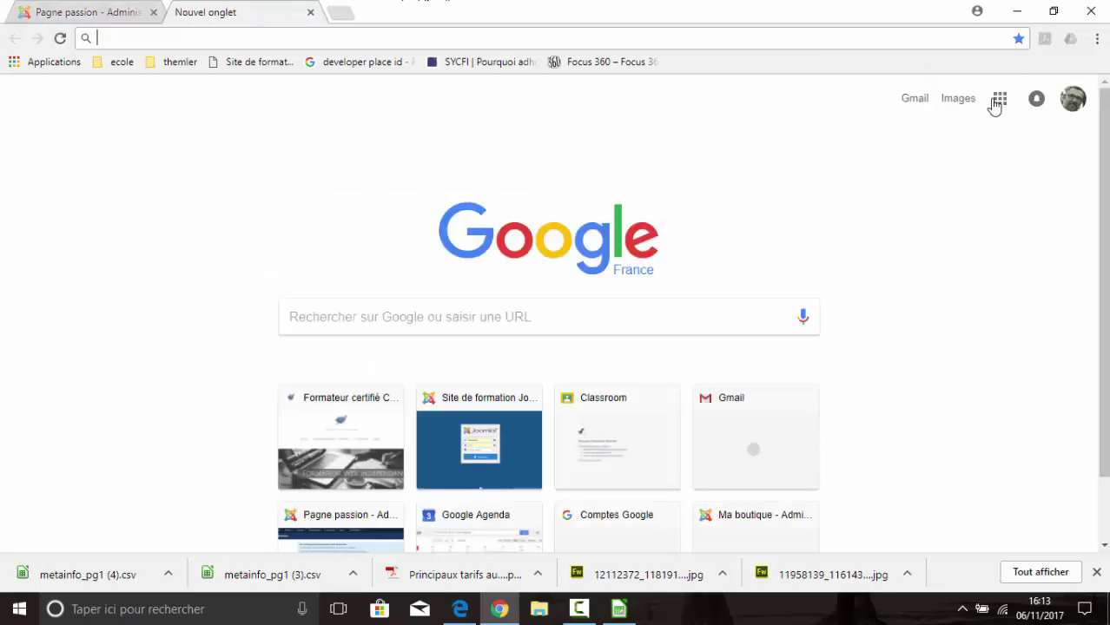
left_click(1000, 101)
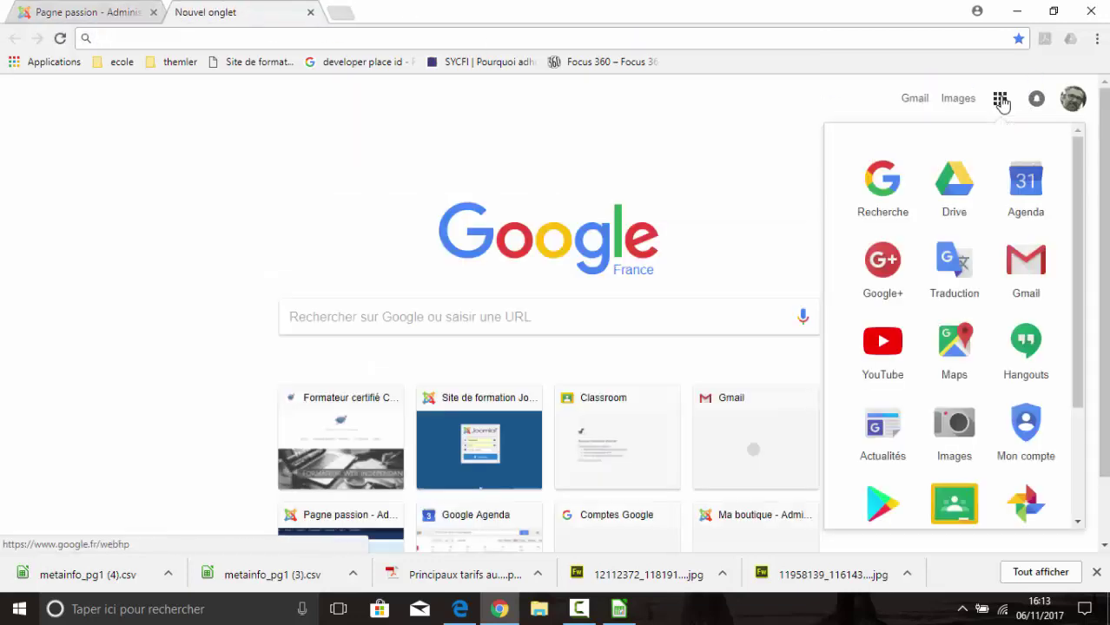
left_click(882, 279)
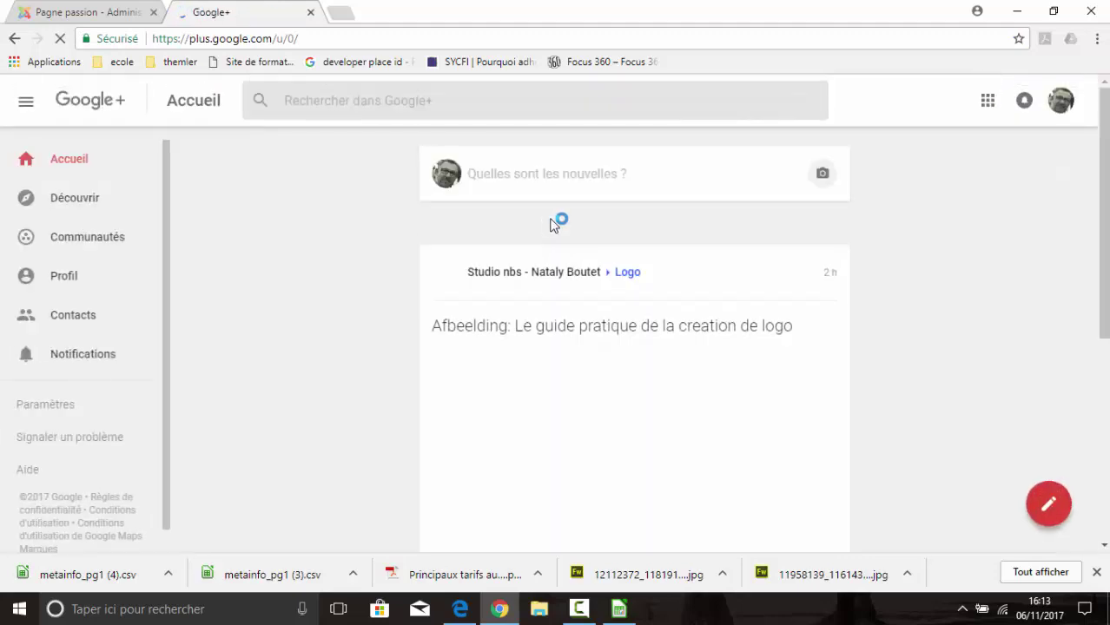
left_click(71, 277)
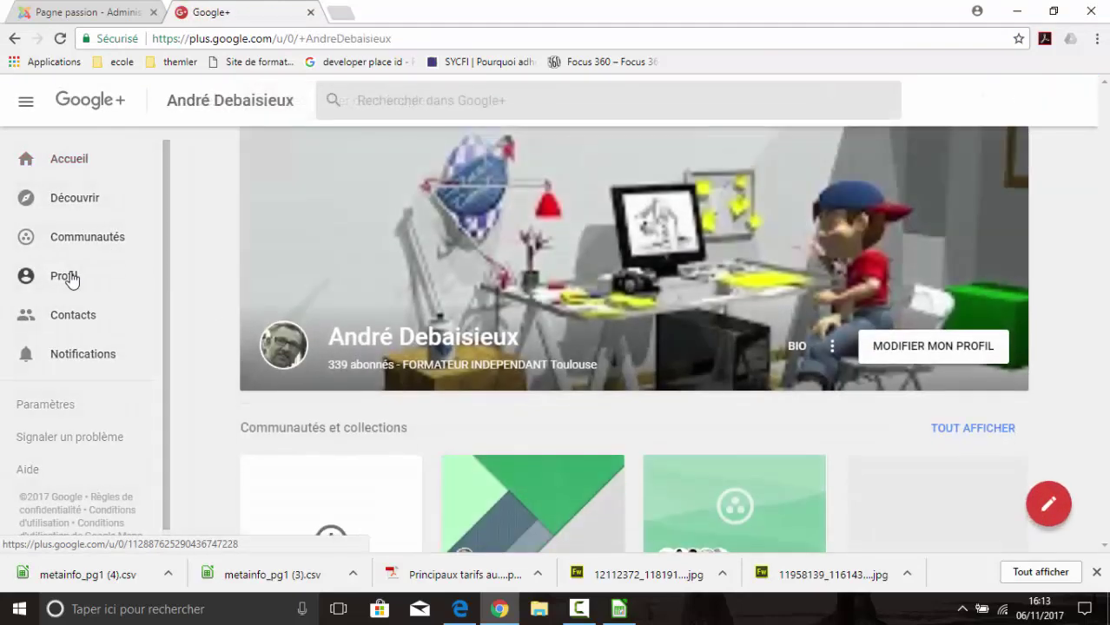
left_click_drag(519, 339, 335, 338)
left_click(91, 13)
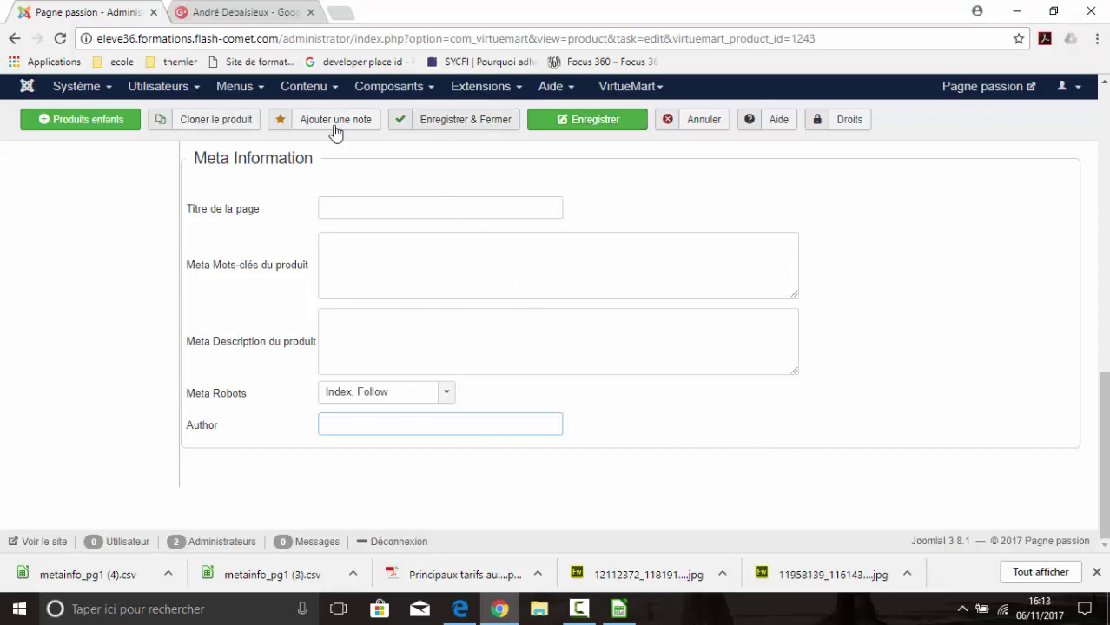
- Examine the displayed description and alternative text fields of the product's belt image, and cancel the product editing
left_click(614, 126)
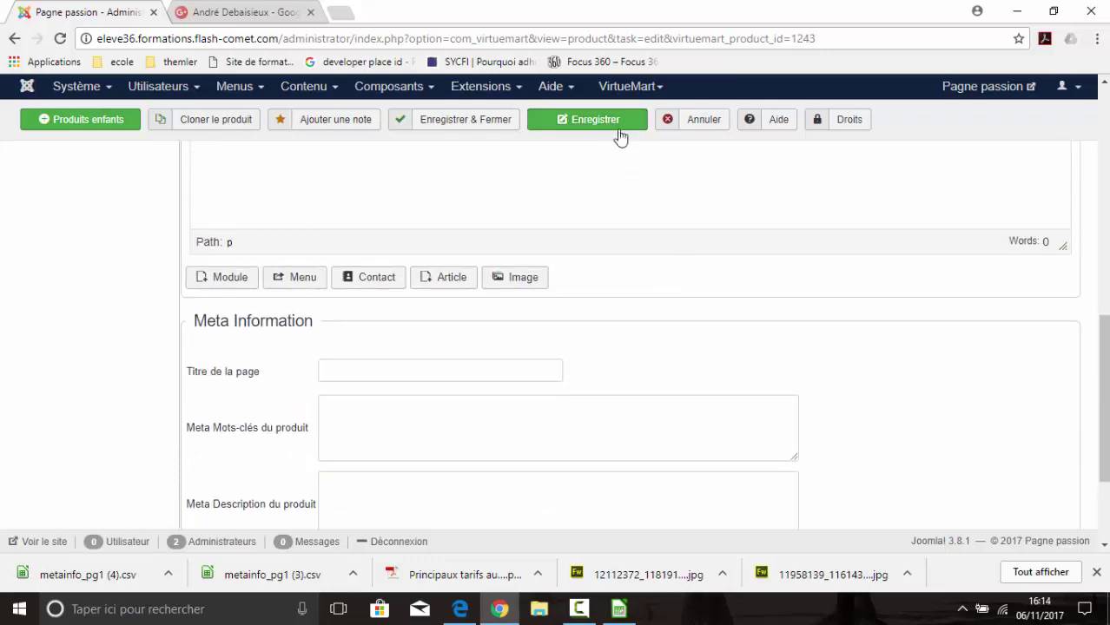
scroll(619, 143, "up", 3)
scroll(604, 199, "up", 5)
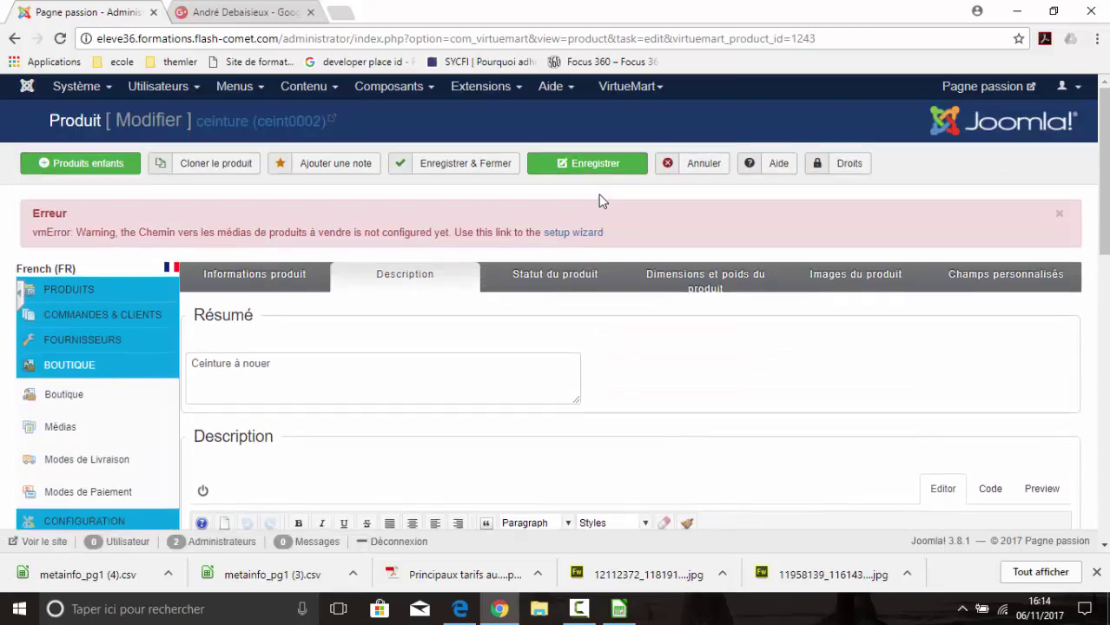
left_click(855, 280)
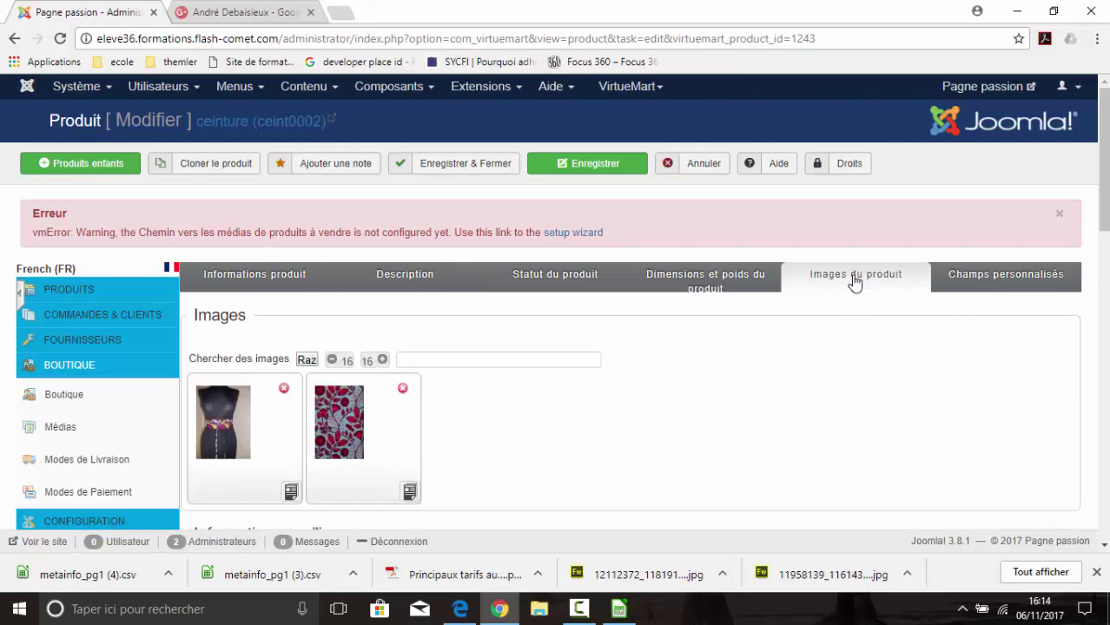
scroll(834, 365, "down", 5)
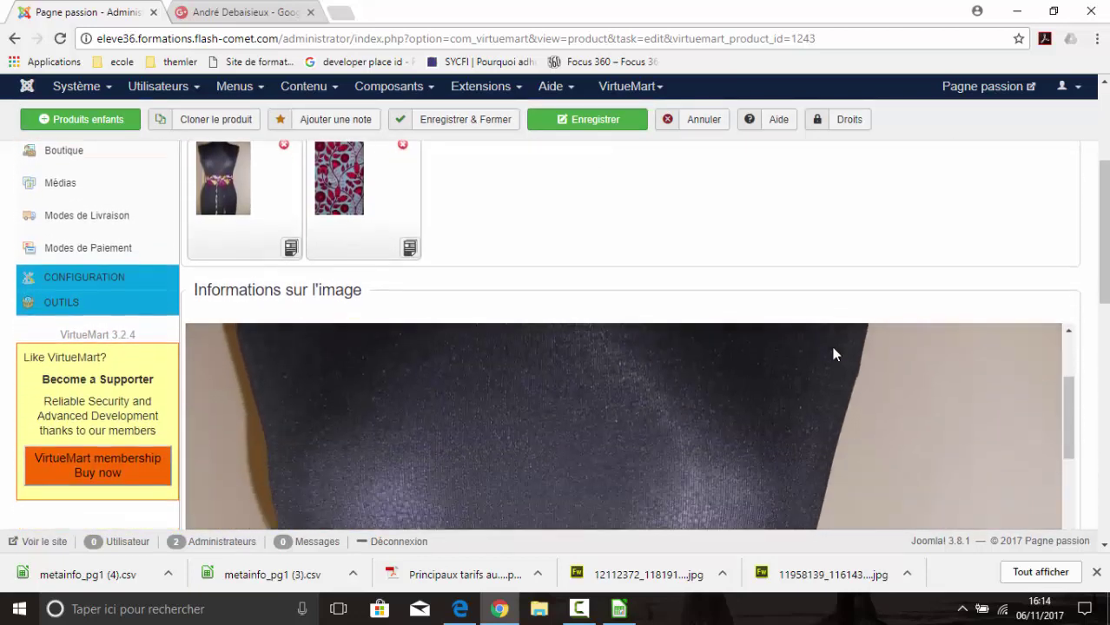
left_click_drag(1099, 228, 1104, 390)
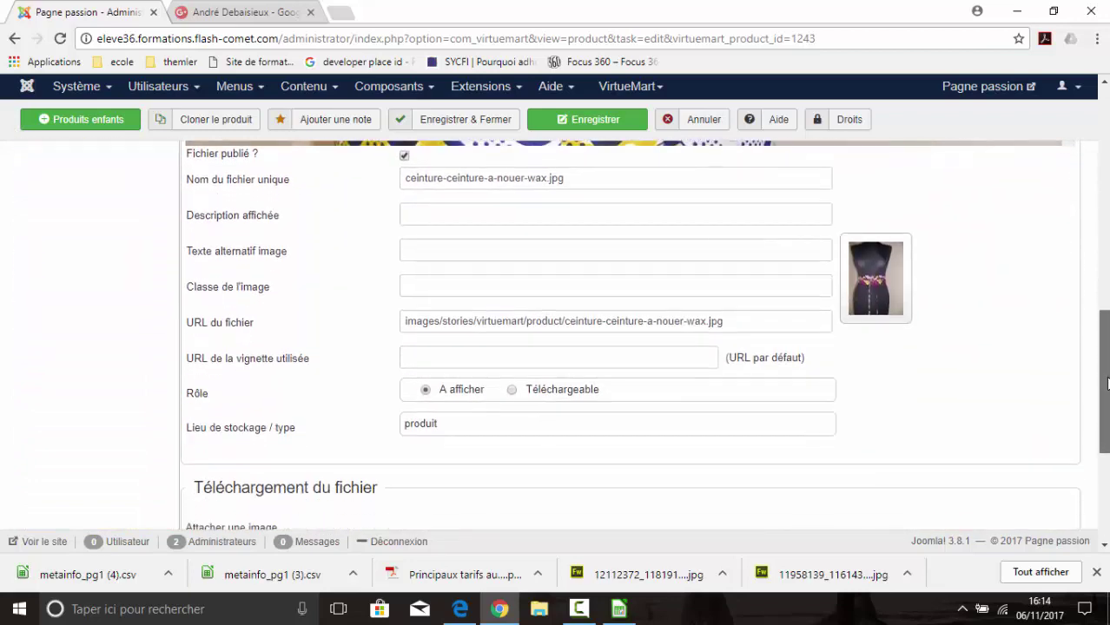
left_click(433, 250)
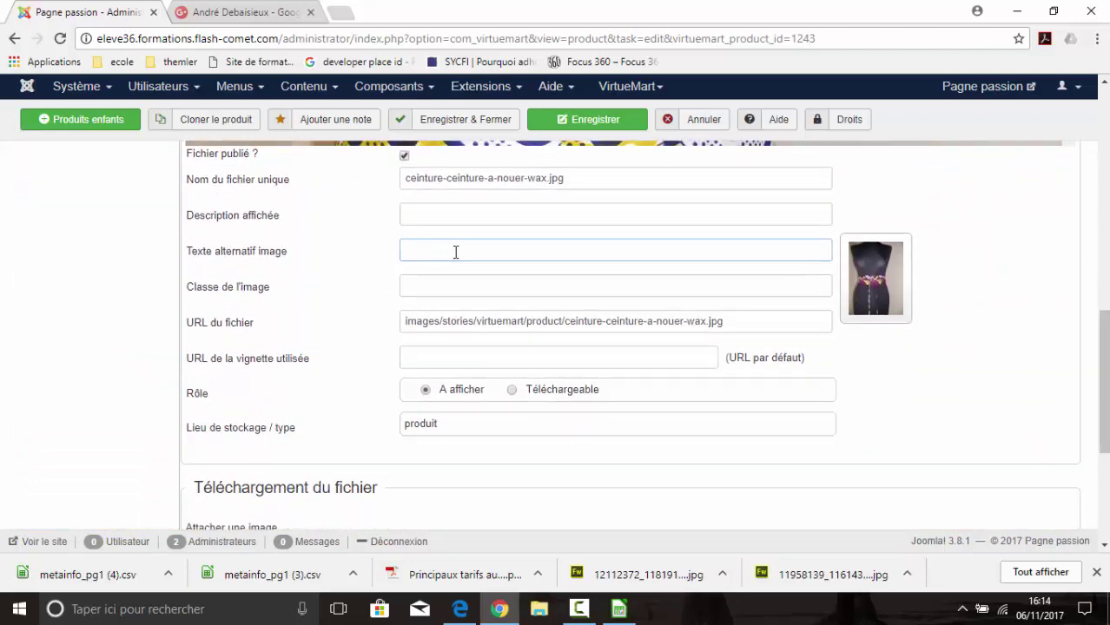
left_click(677, 248)
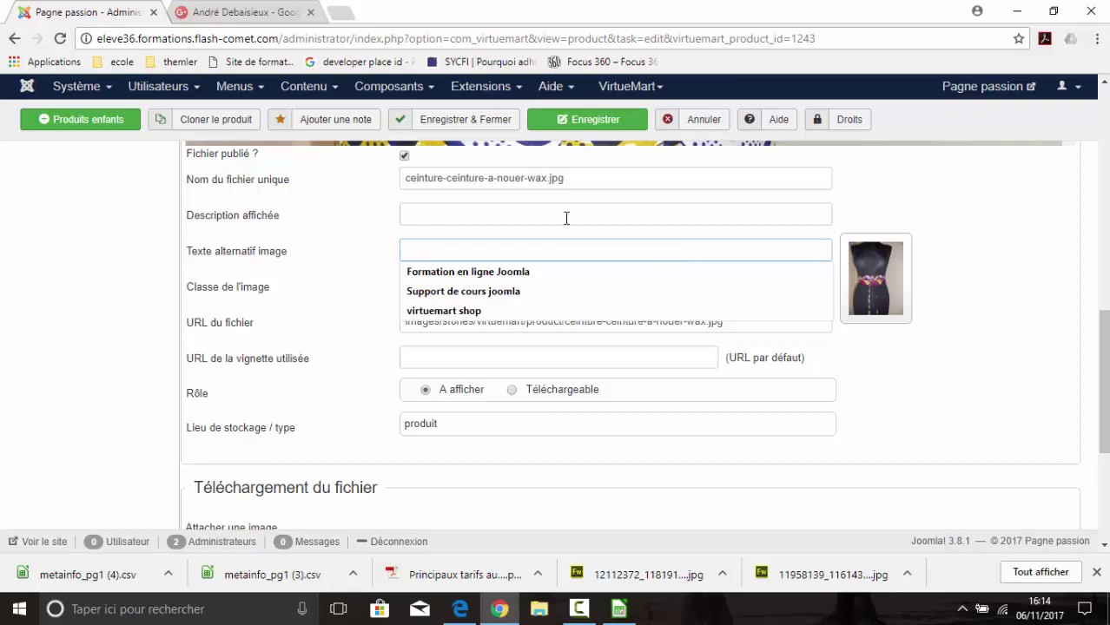
left_click(436, 214)
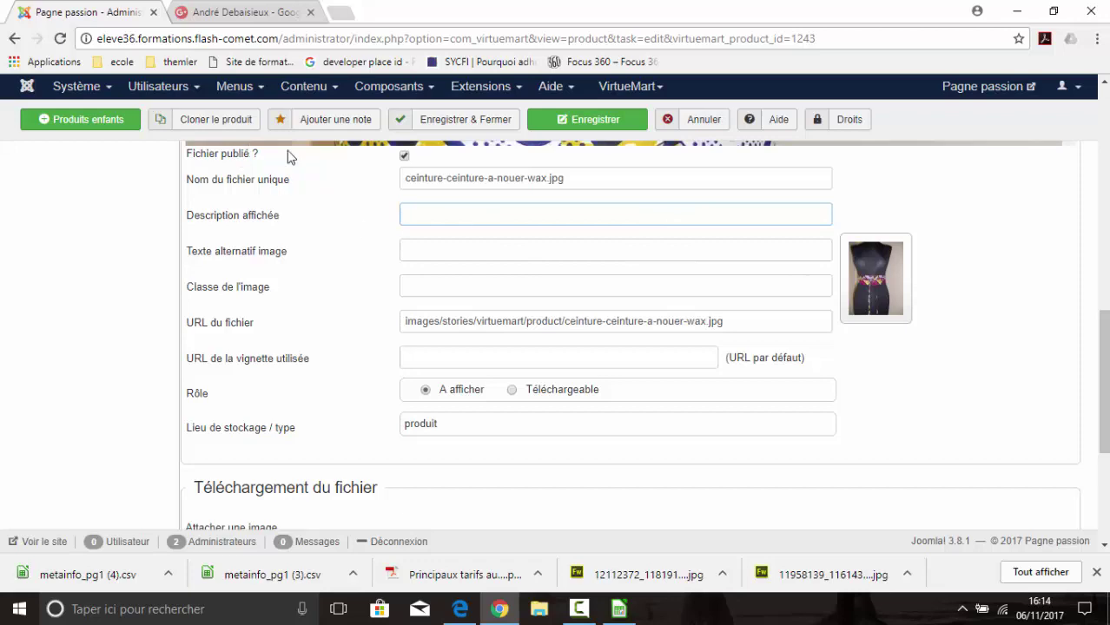
left_click(705, 121)
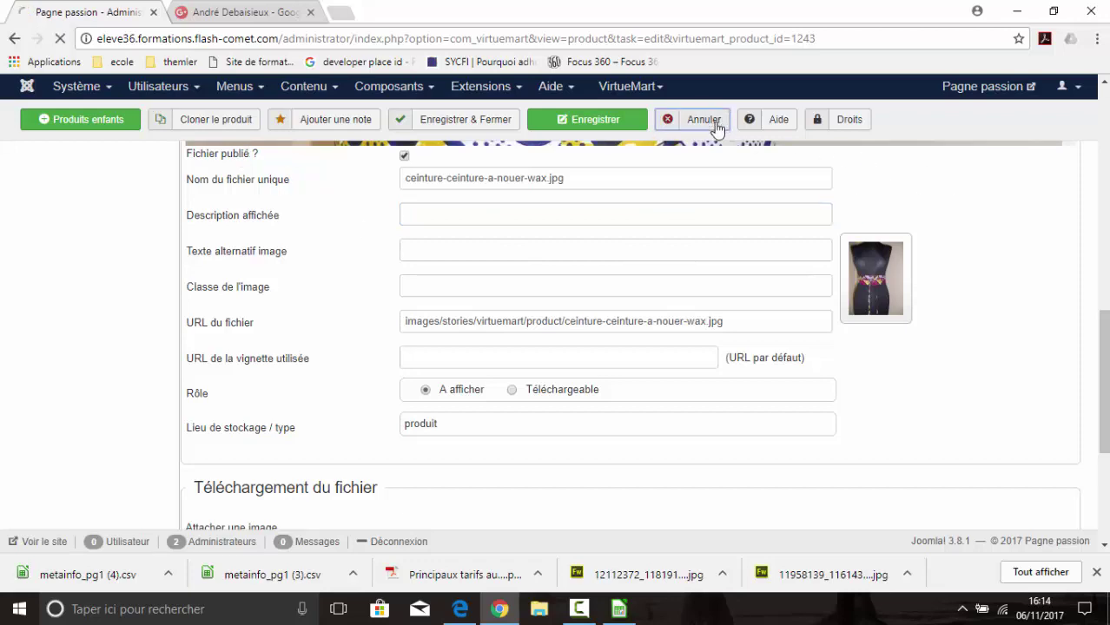
- Set the alias of the product with reference ceint0002 to "ceinture Africaine", and save and close the product
scroll(414, 387, "down", 2)
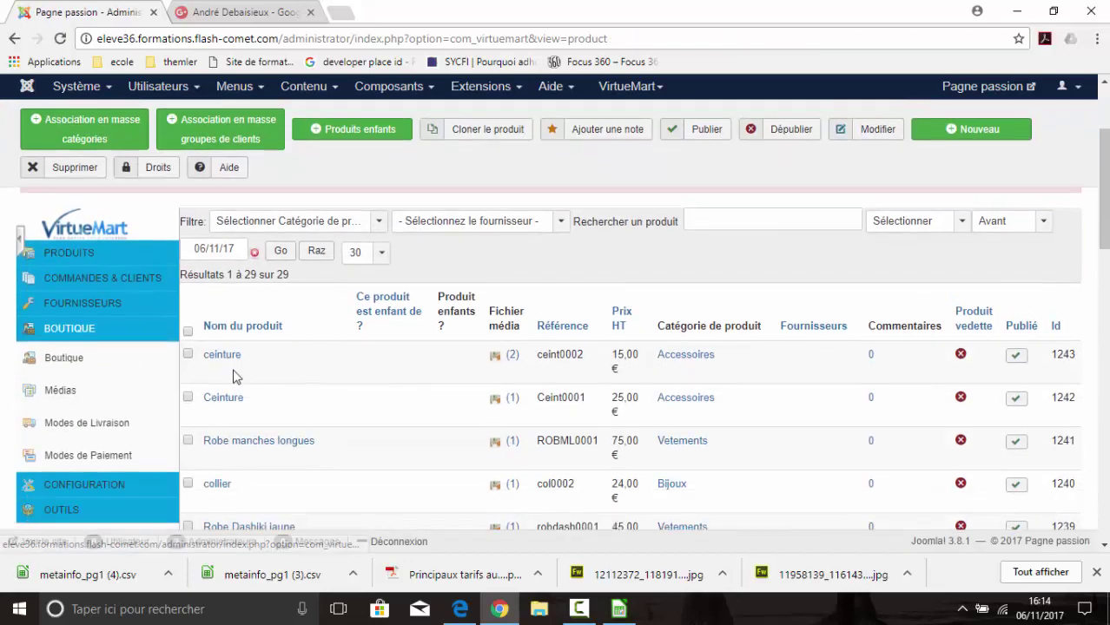
left_click(235, 363)
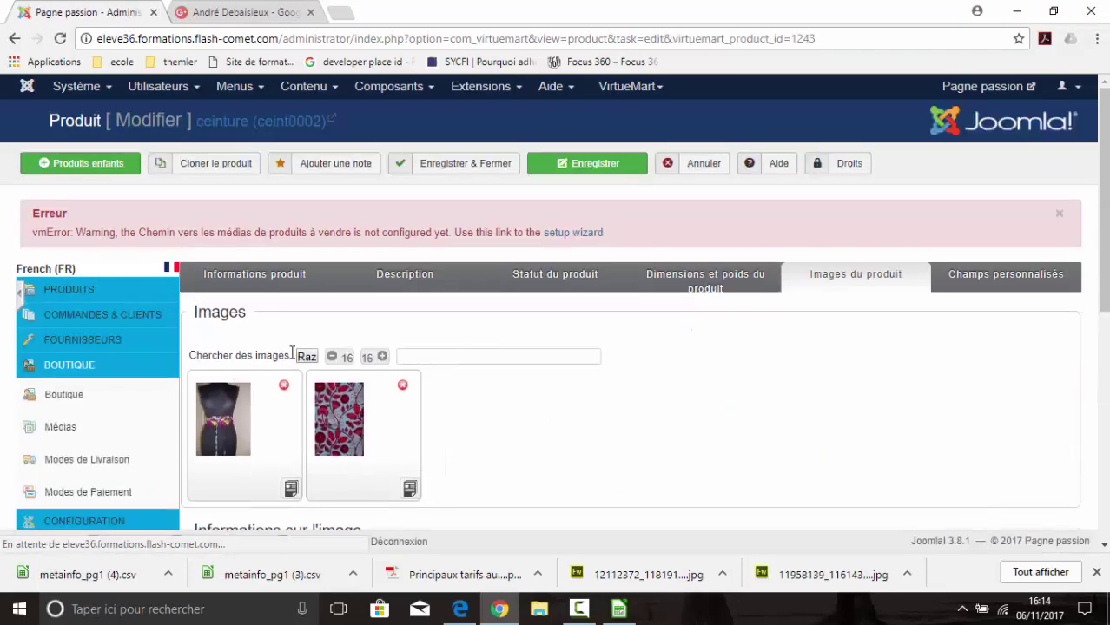
left_click(236, 274)
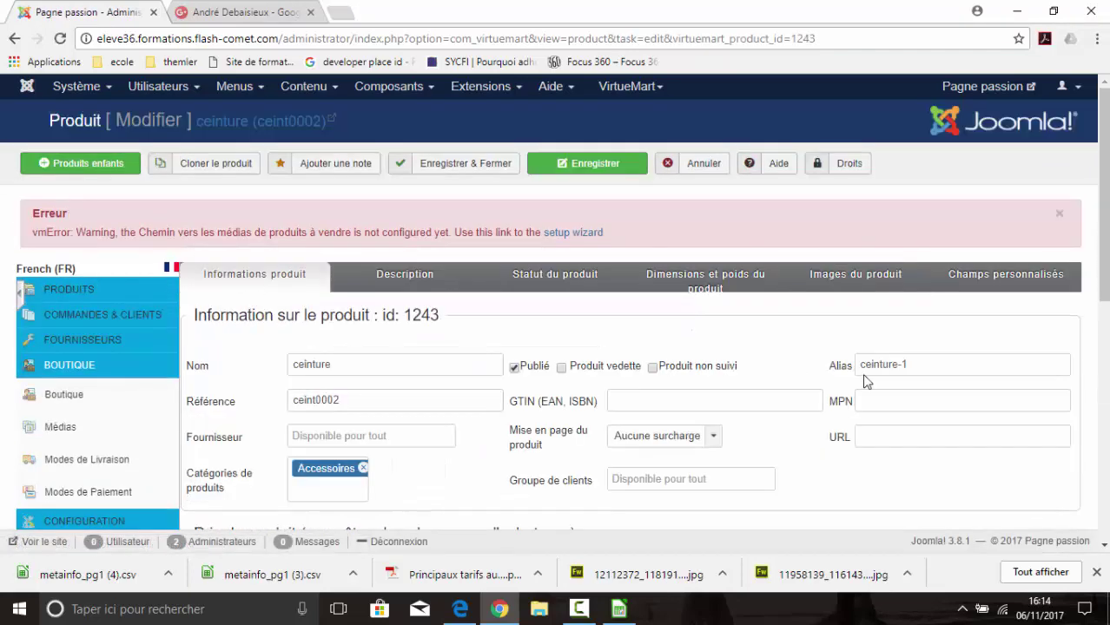
triple_click(908, 365)
left_click(907, 364)
left_click_drag(909, 365, 895, 352)
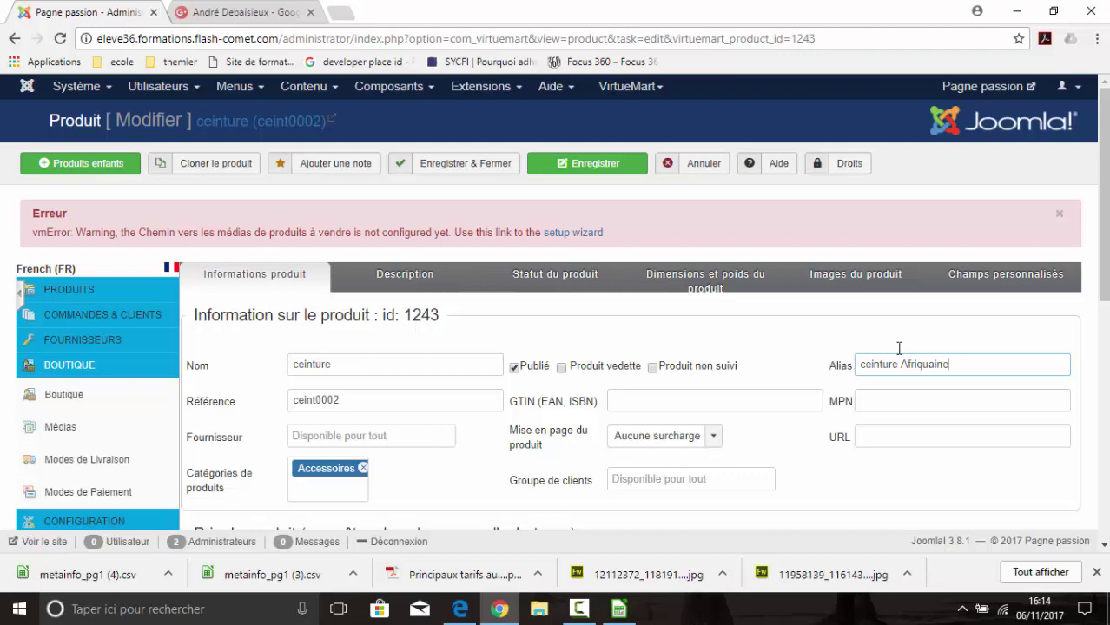
left_click_drag(922, 364, 971, 364)
key("BackSpace")
key("BackSpace")
scroll(959, 366, "down", 2)
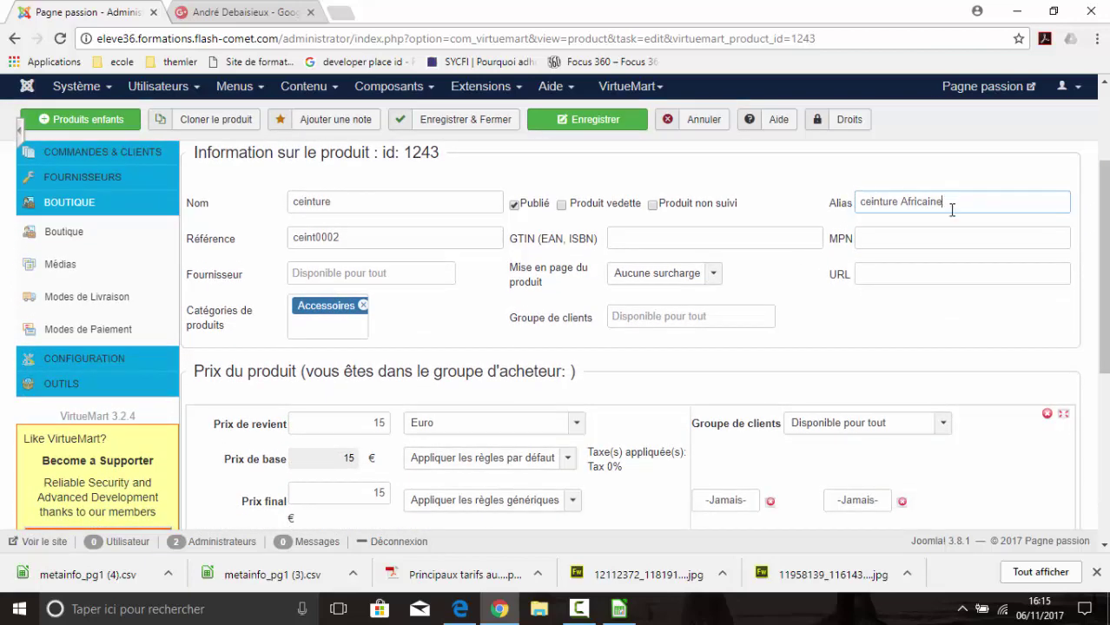
left_click(441, 119)
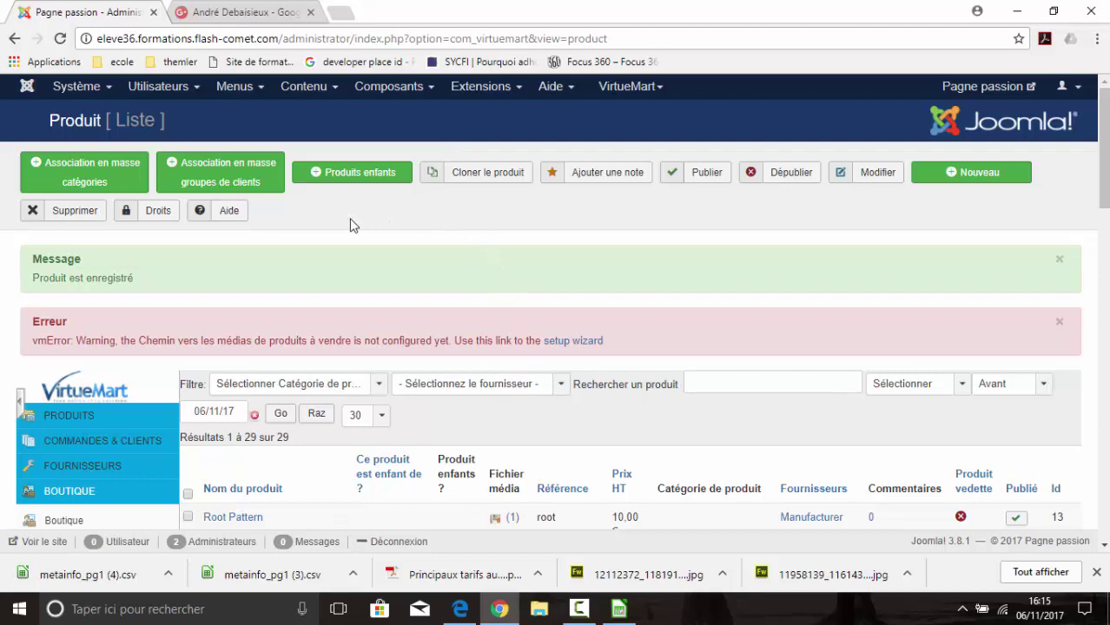
- Open the product category "pantalon" under Vetements for editing
left_click(630, 87)
left_click(622, 137)
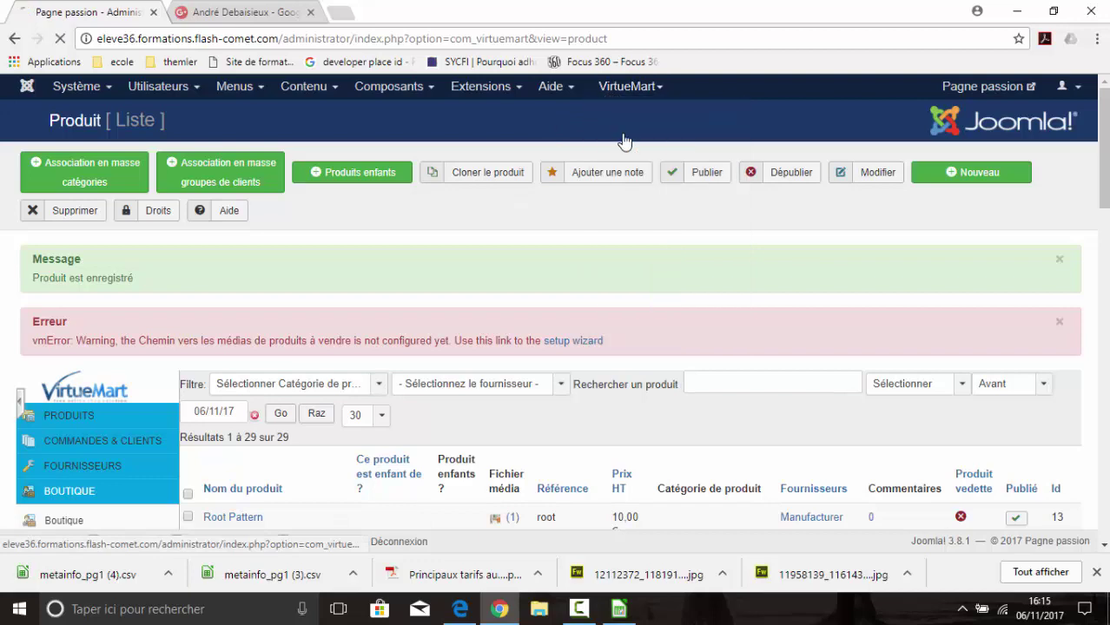
scroll(582, 274, "down", 1)
scroll(581, 273, "down", 1)
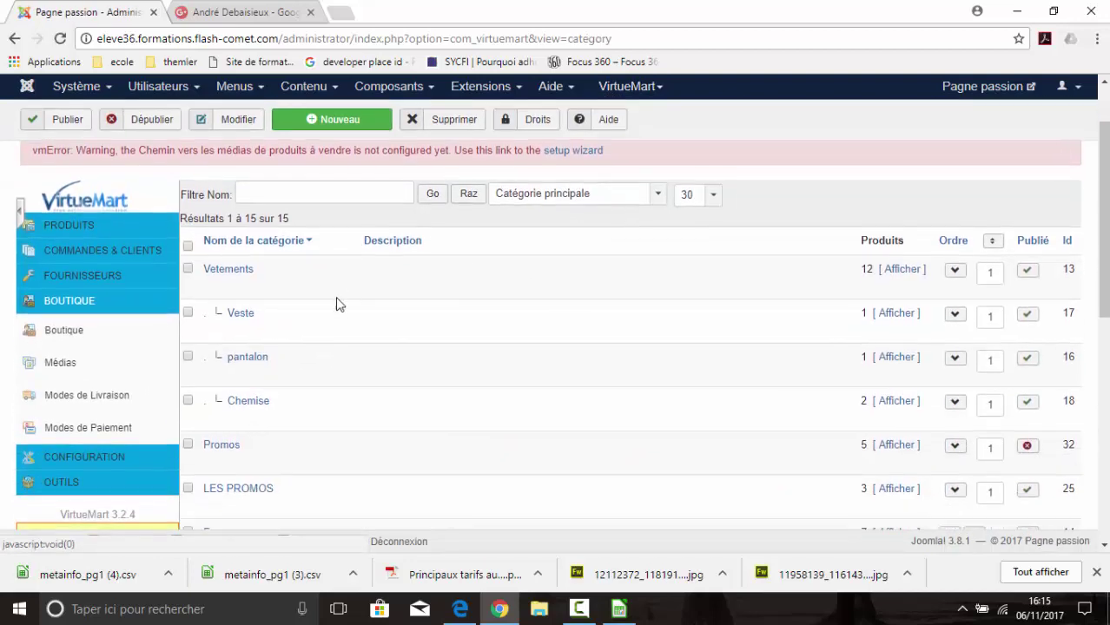
left_click(255, 363)
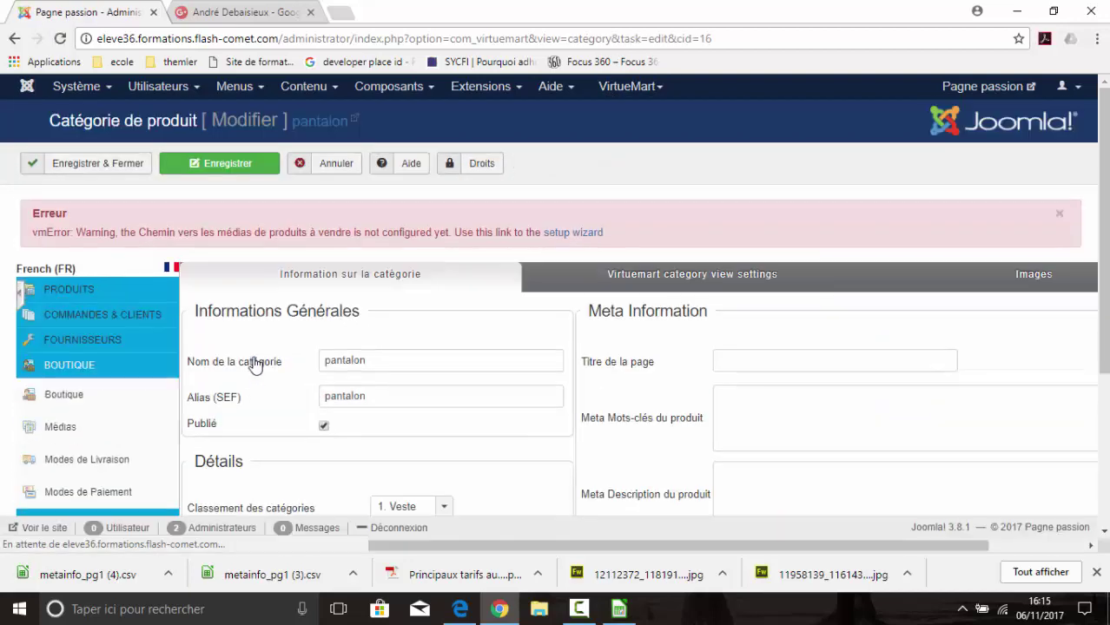
- Review the category's name and meta information fields, and save and close the category
left_click_drag(371, 365, 322, 367)
left_click(766, 366)
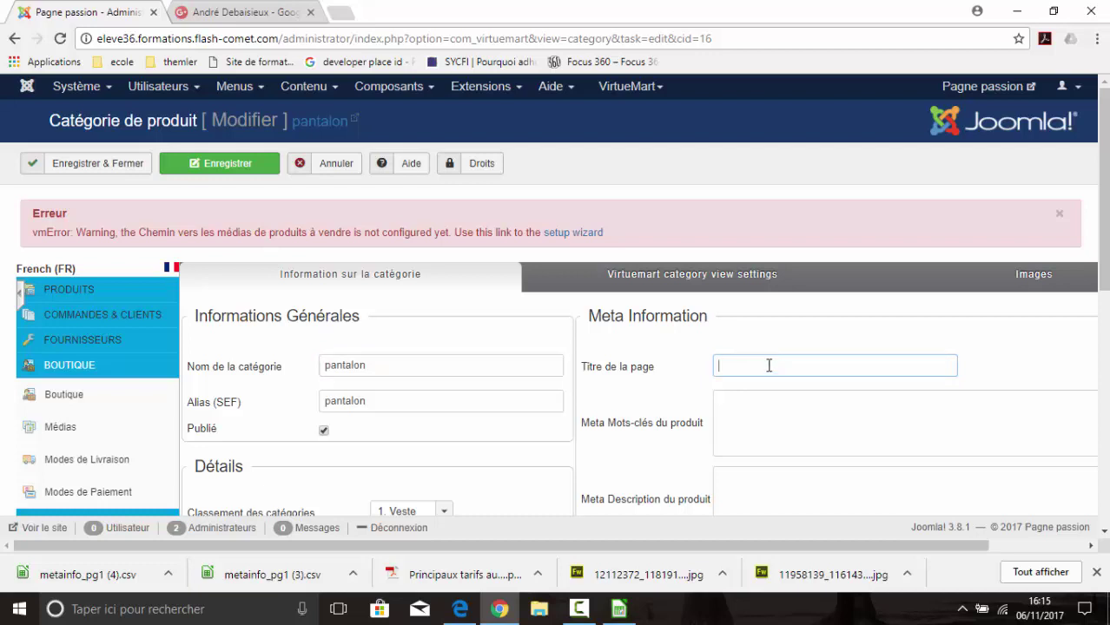
left_click(396, 365)
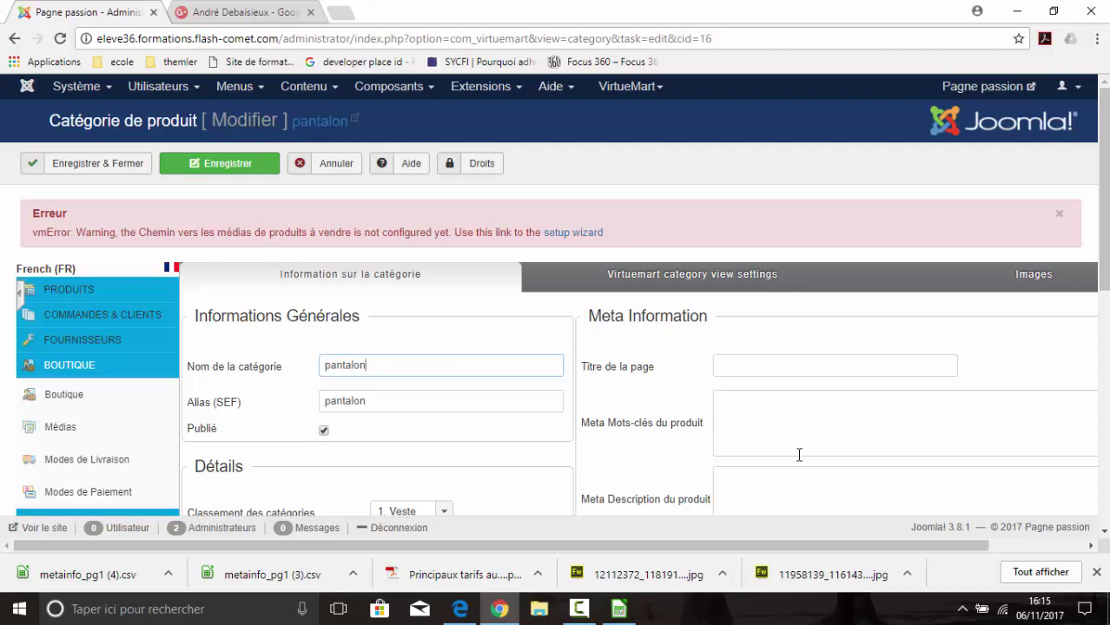
scroll(796, 456, "down", 1)
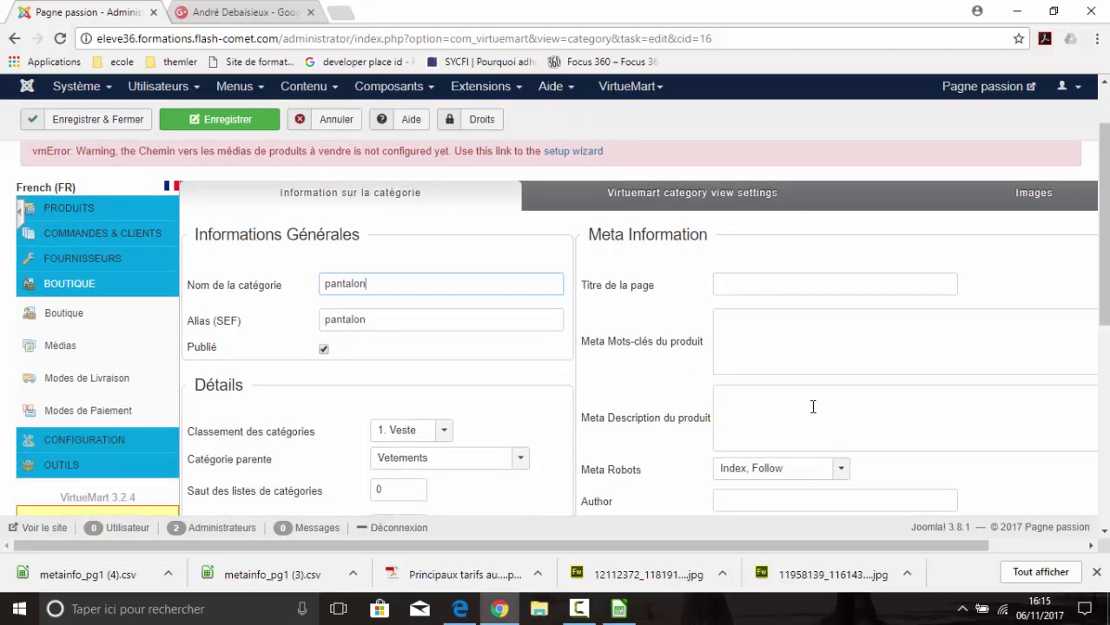
scroll(821, 432, "up", 1)
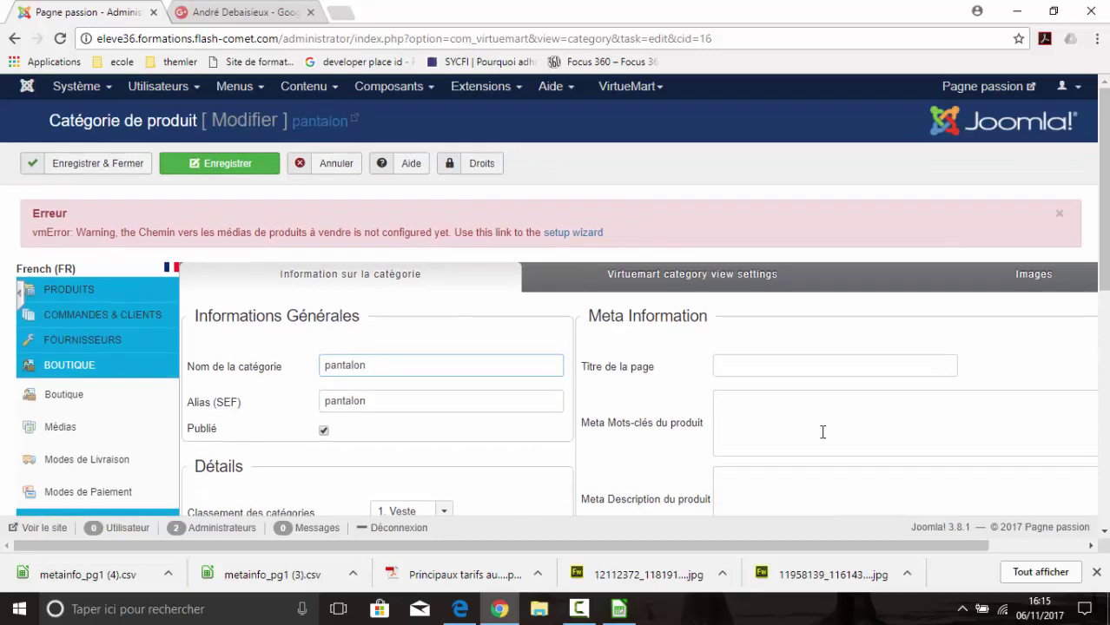
left_click(129, 163)
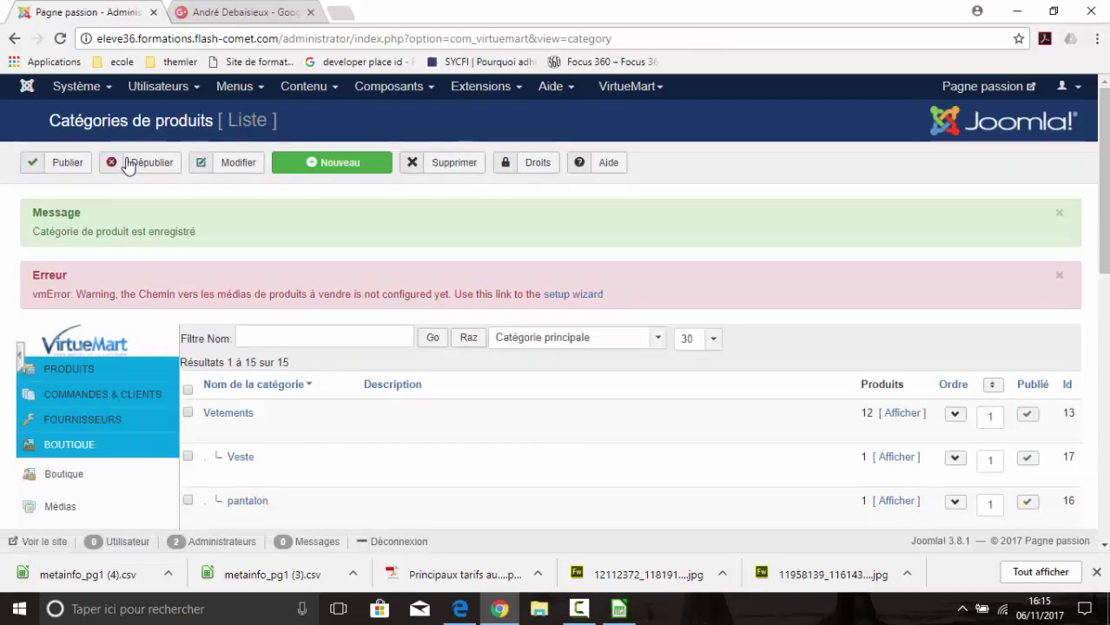
- Open the search engines metainfo dashboard of JSitemap PRO and run the automatic population of the metainfo
left_click(395, 96)
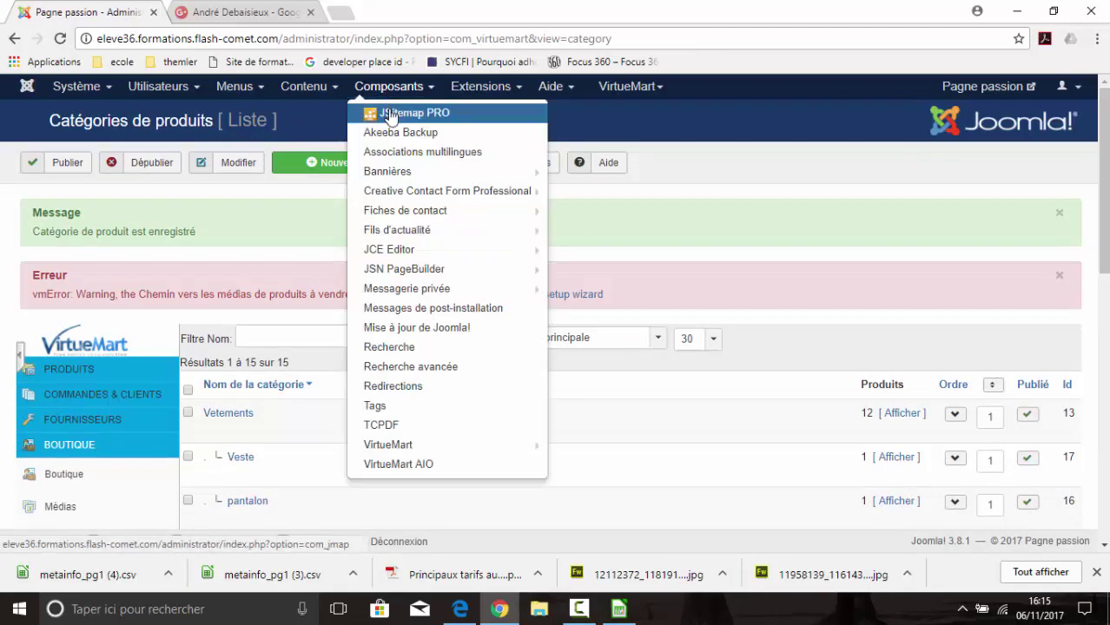
left_click(390, 115)
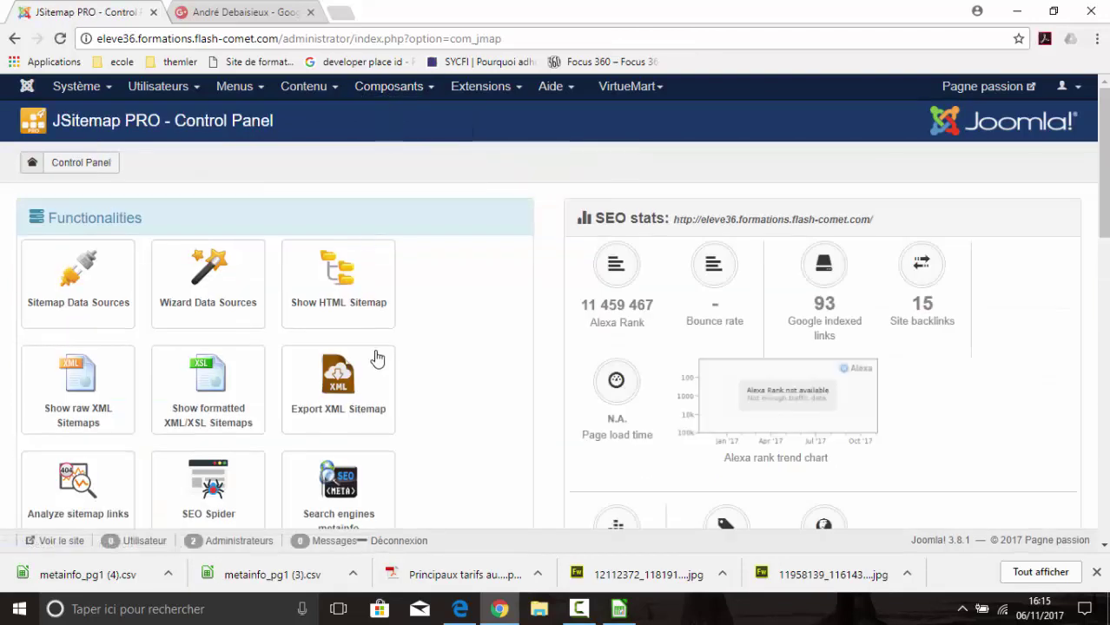
scroll(377, 358, "down", 1)
left_click(336, 408)
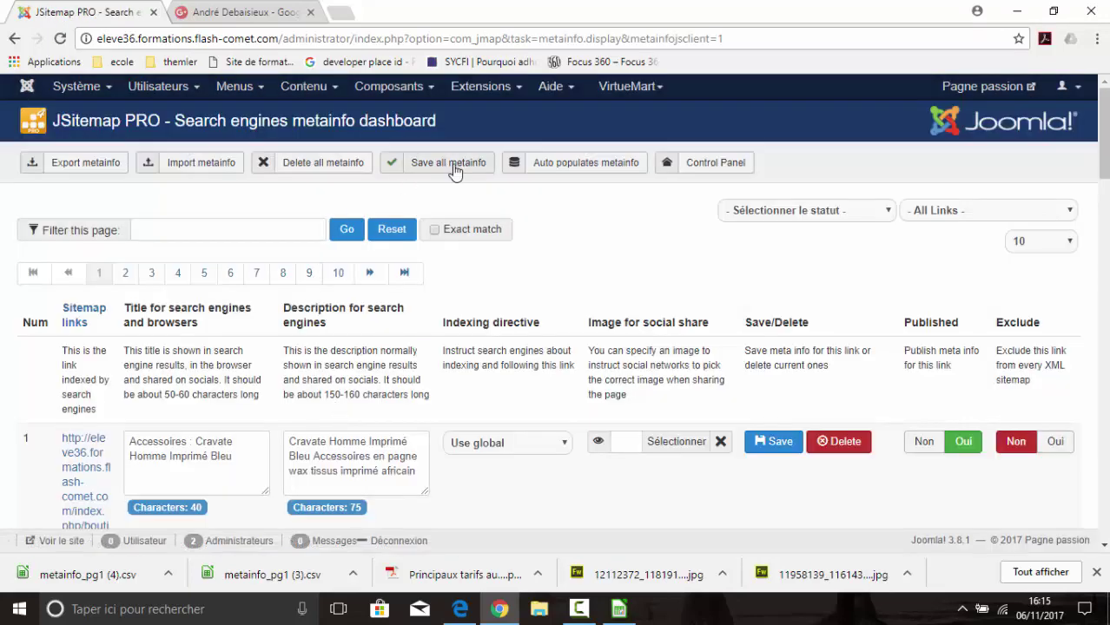
left_click(539, 171)
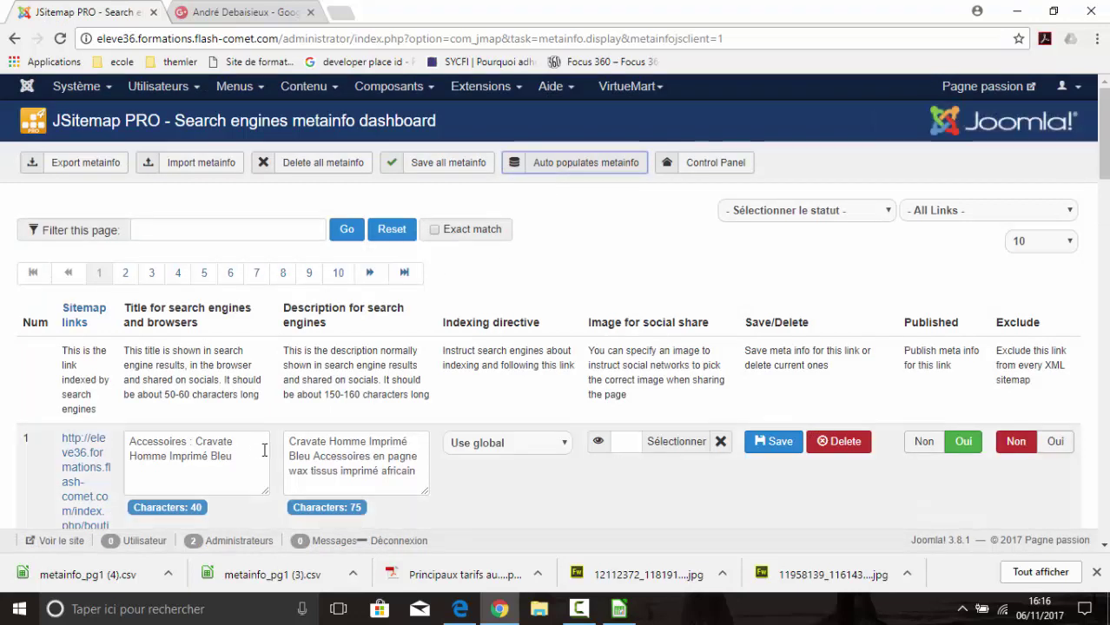
- Set the indexing directive of link 3, "Sac à main afro rouge", to "Index, follow" and save its metainfo
scroll(556, 486, "down", 3)
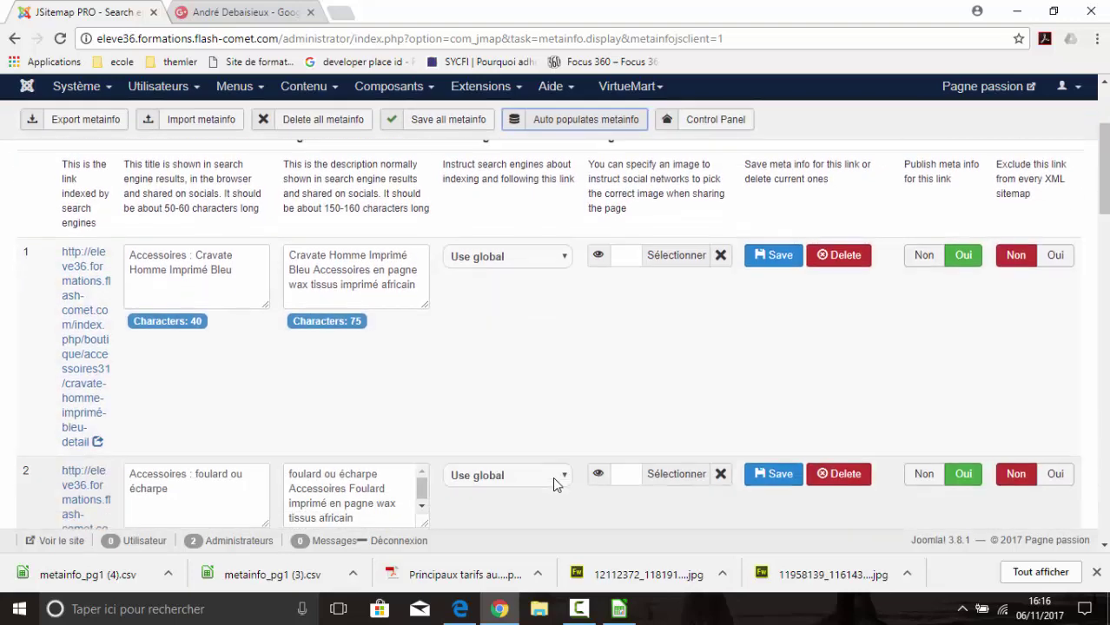
scroll(552, 476, "down", 3)
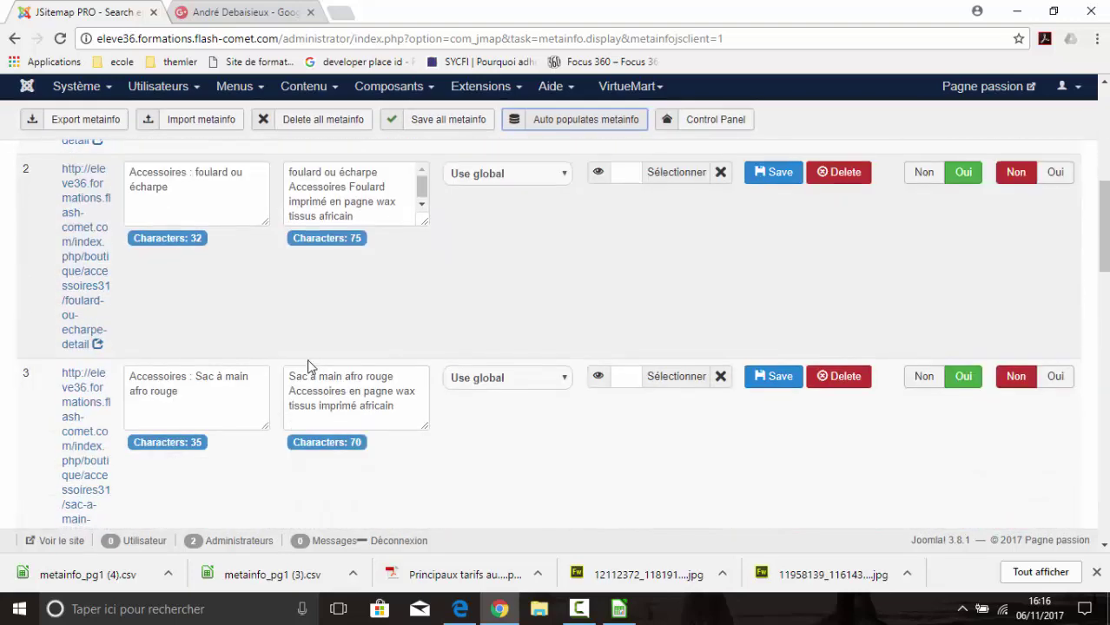
left_click(480, 380)
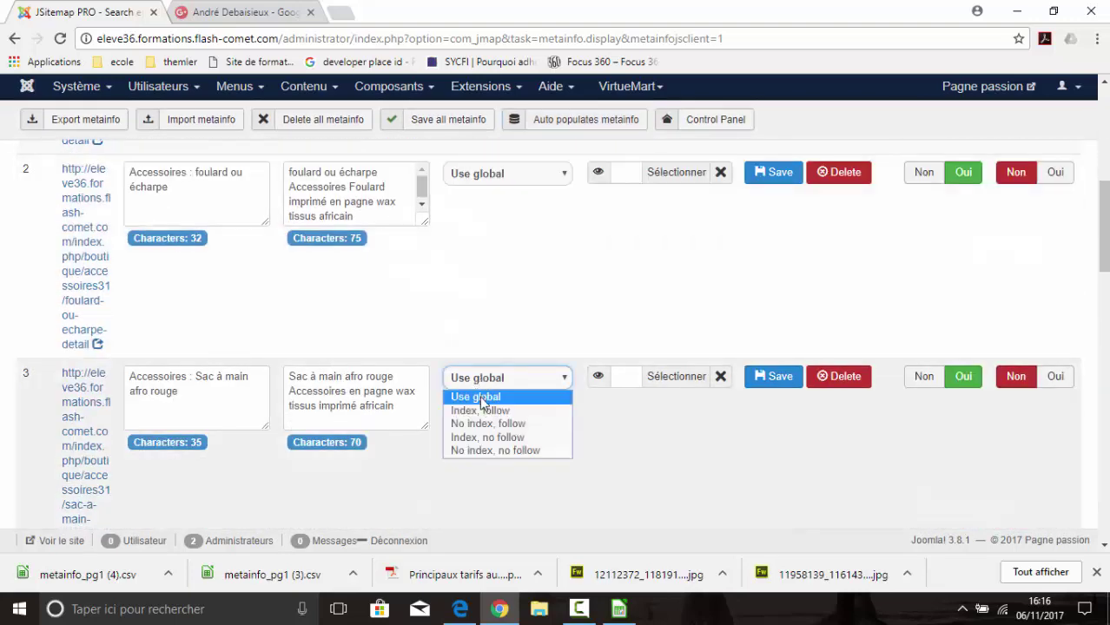
left_click(482, 411)
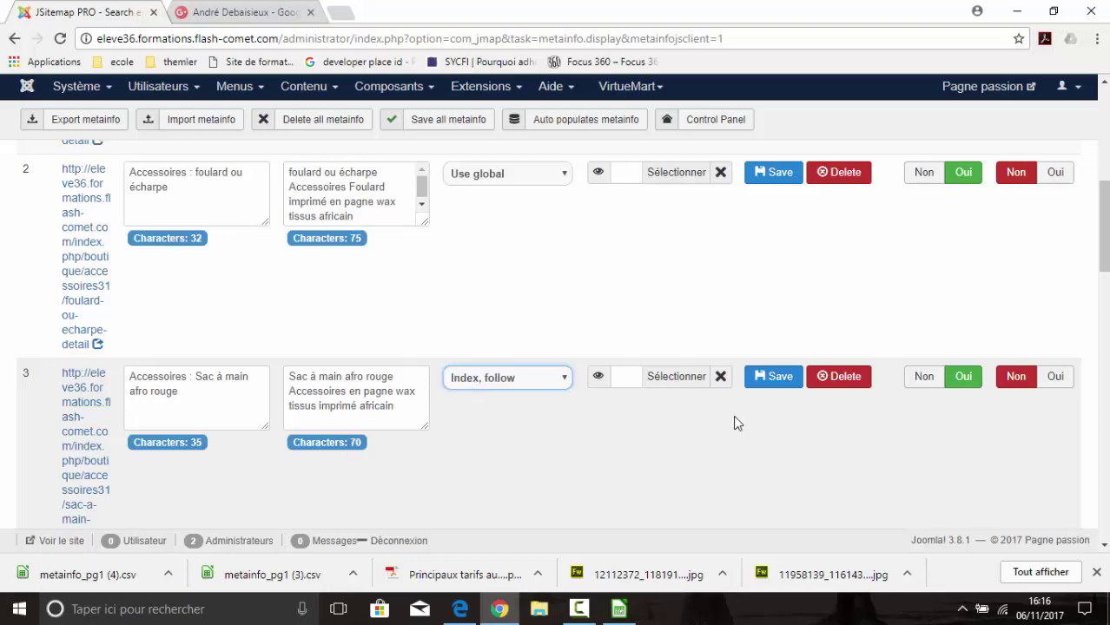
left_click(778, 385)
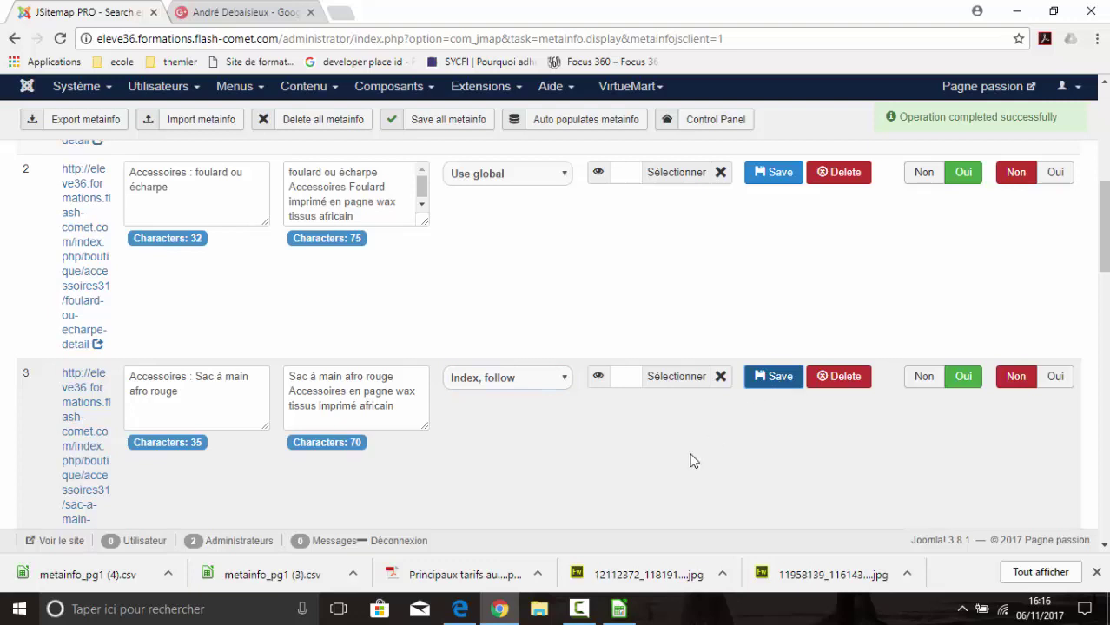
- Set the indexing directive of link 4, "Ceinture à nouer tissus wax bleu", to "Index, follow" and save its metainfo
scroll(693, 461, "down", 3)
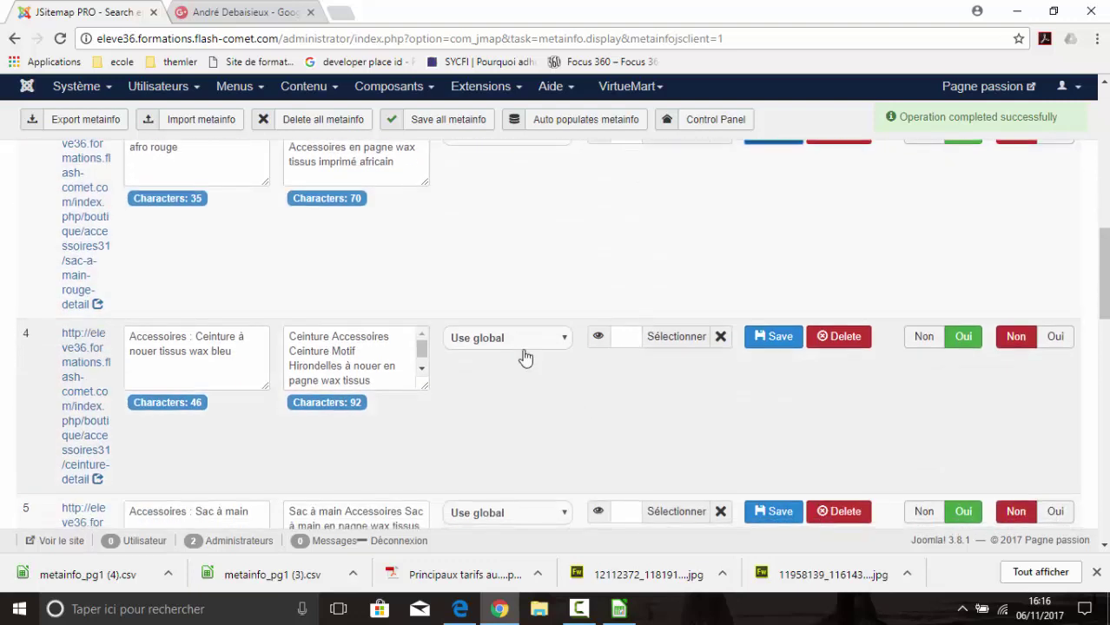
left_click(523, 344)
left_click(501, 371)
left_click(780, 340)
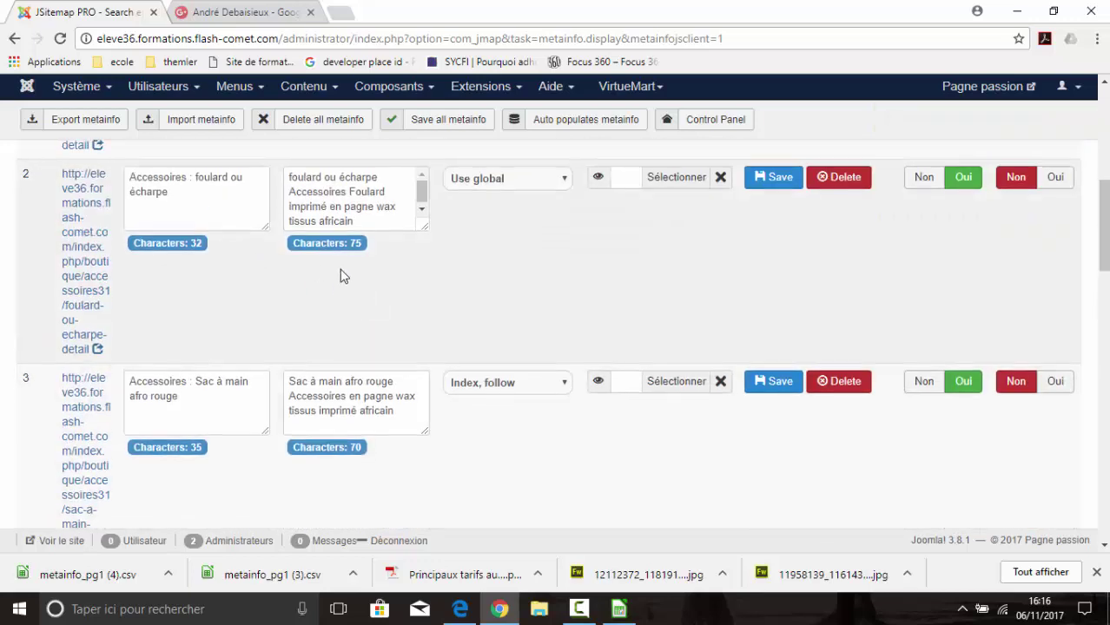
- Return to the JSitemap PRO control panel and open the raw XML images sitemap
scroll(341, 276, "up", 2)
scroll(364, 265, "up", 2)
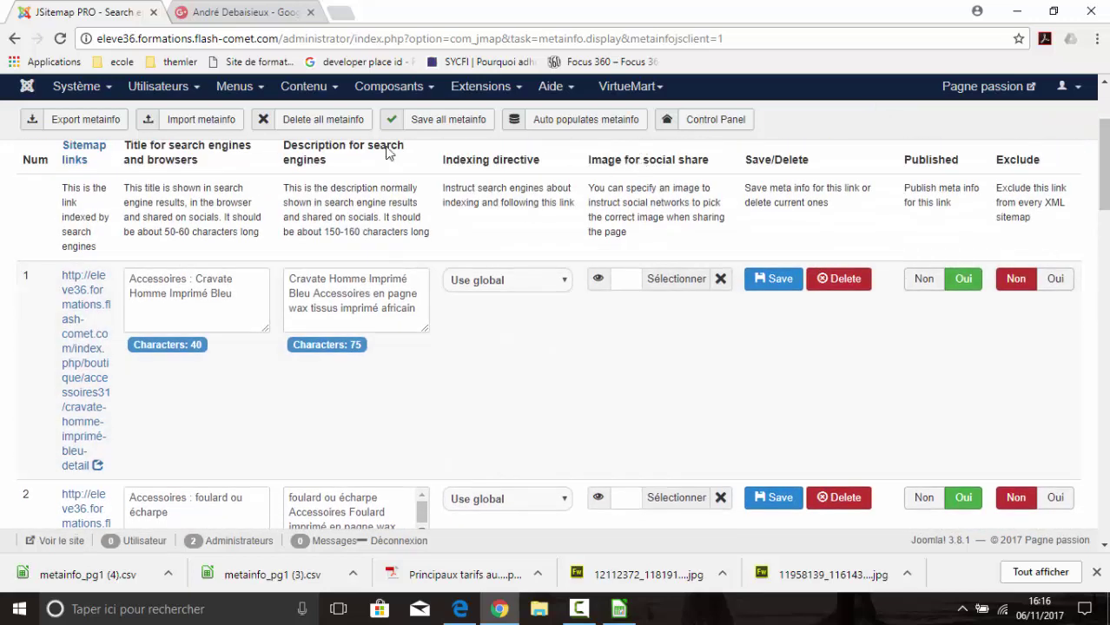
scroll(473, 362, "down", 13)
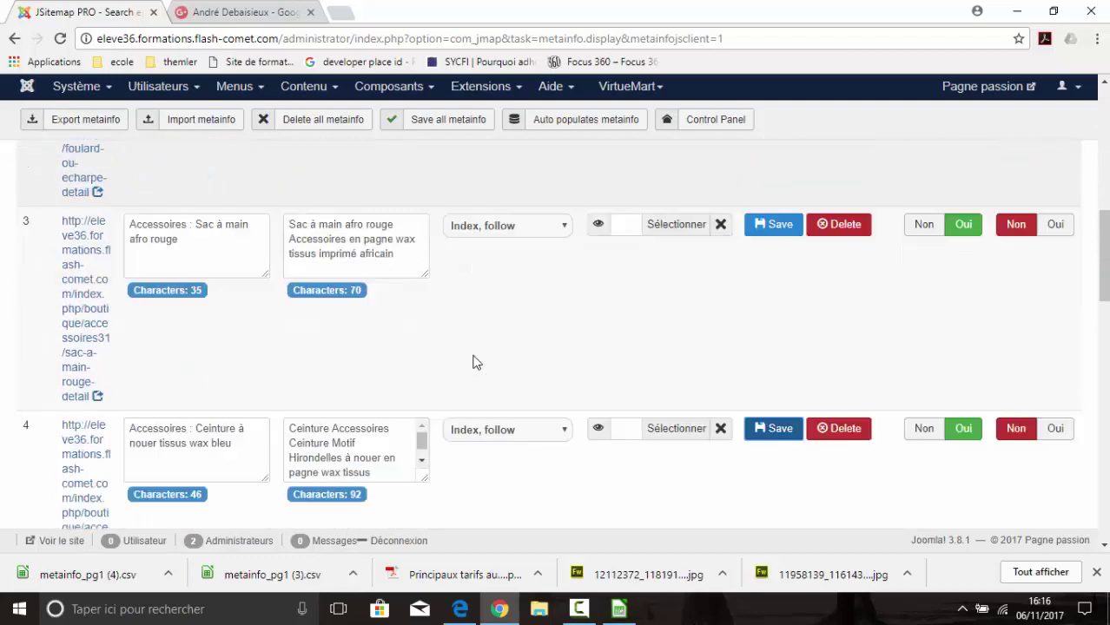
scroll(473, 362, "up", 10)
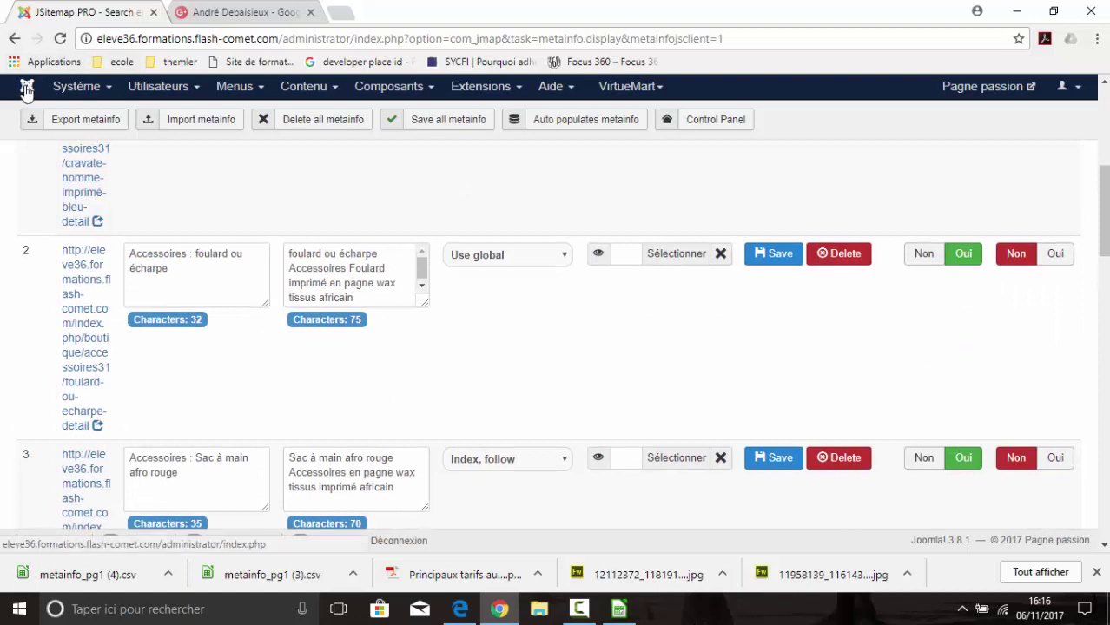
left_click(677, 119)
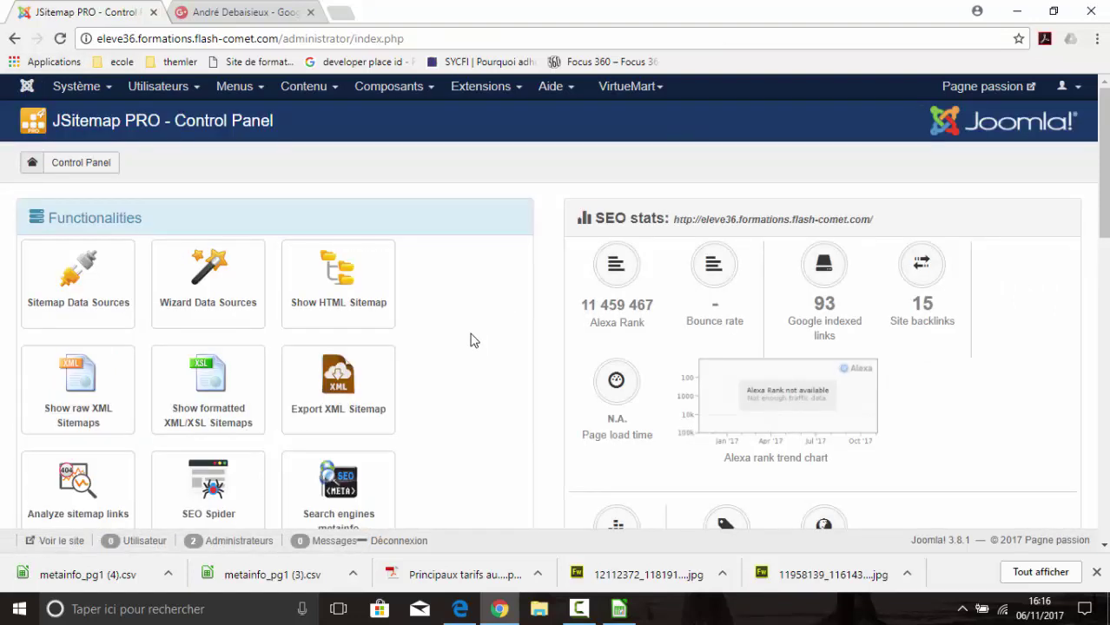
scroll(473, 341, "down", 1)
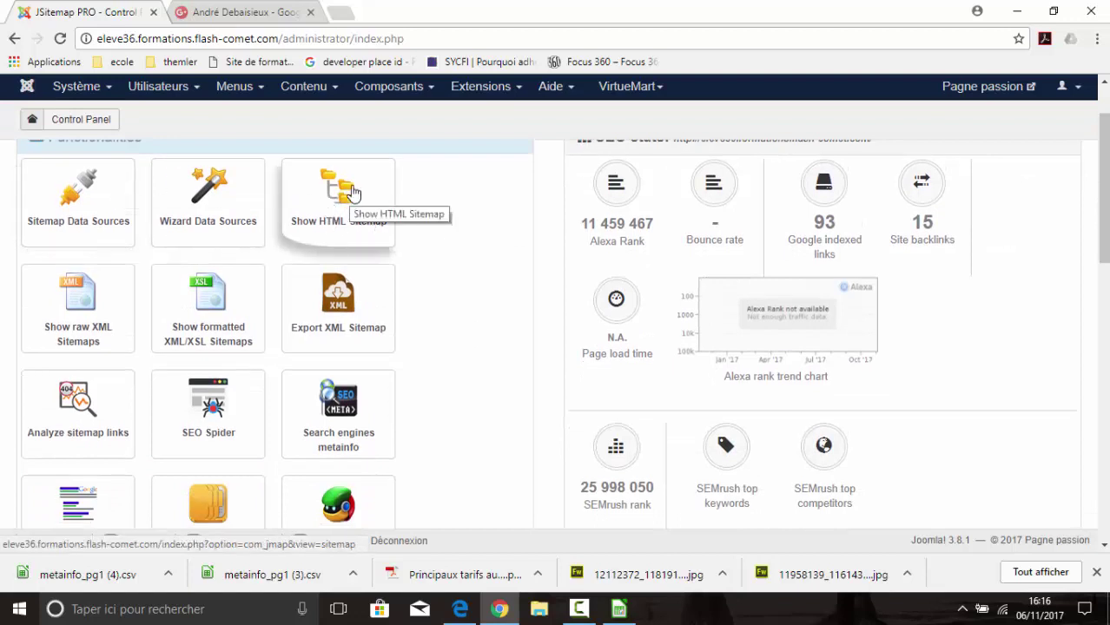
left_click(85, 321)
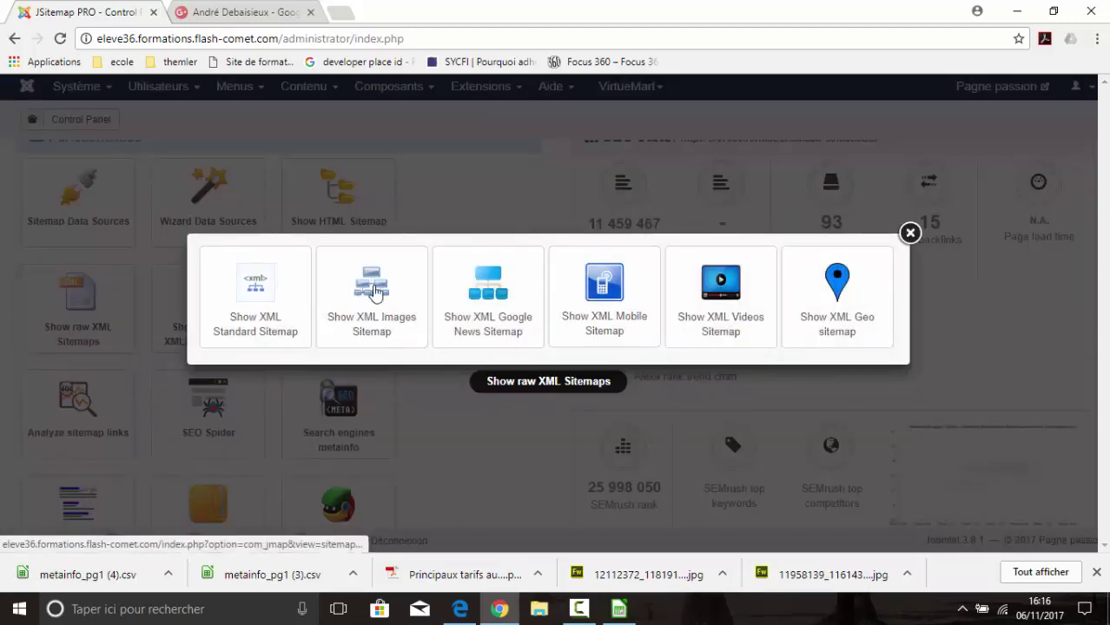
left_click(374, 294)
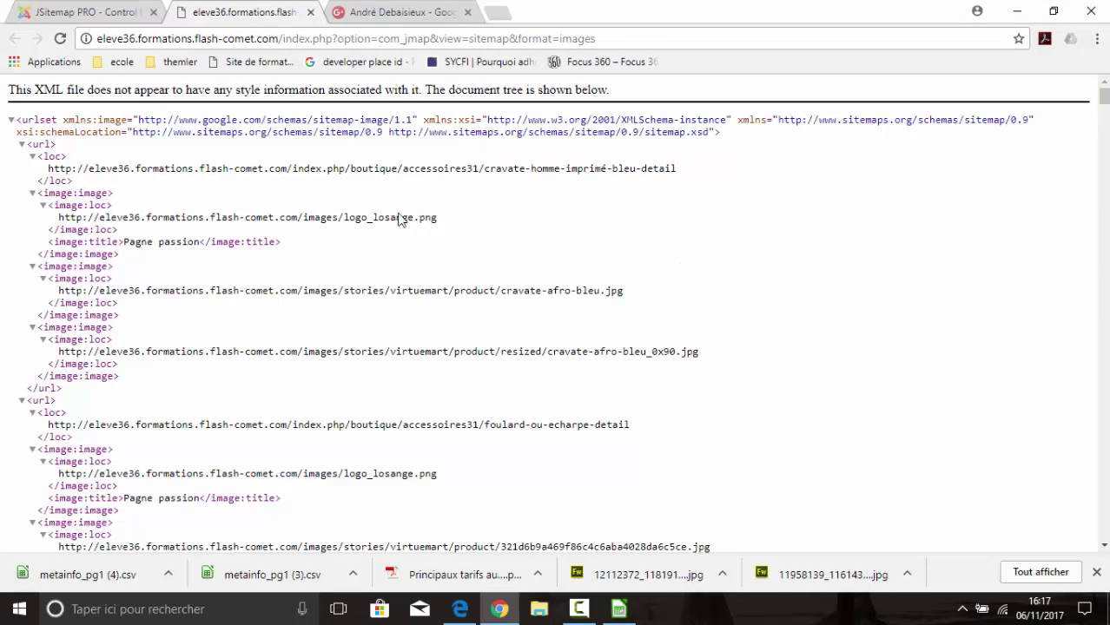
- Examine the image file names and page aliases of the blue tie and scarf entries in the raw images sitemap
scroll(502, 245, "down", 1)
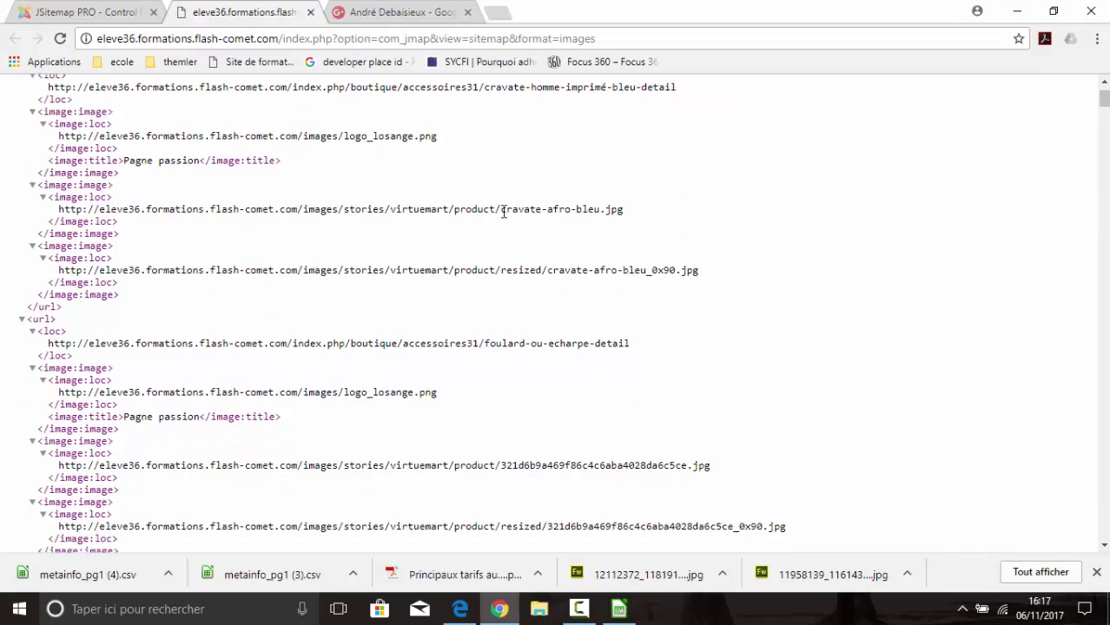
left_click_drag(519, 211, 629, 224)
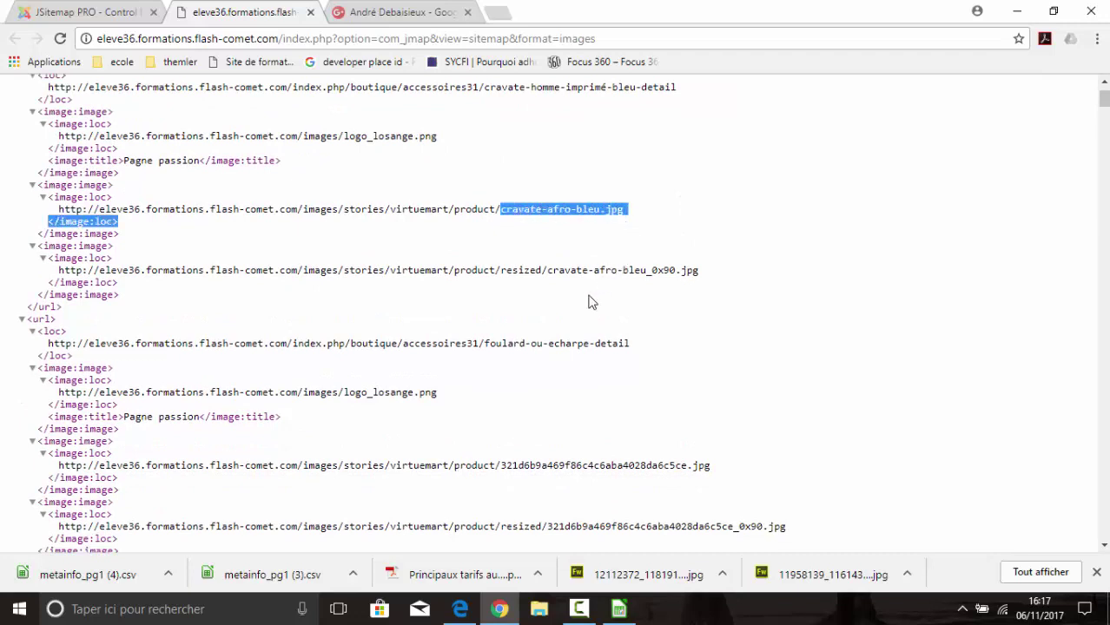
left_click_drag(549, 273, 700, 272)
left_click_drag(487, 343, 634, 375)
scroll(634, 375, "down", 2)
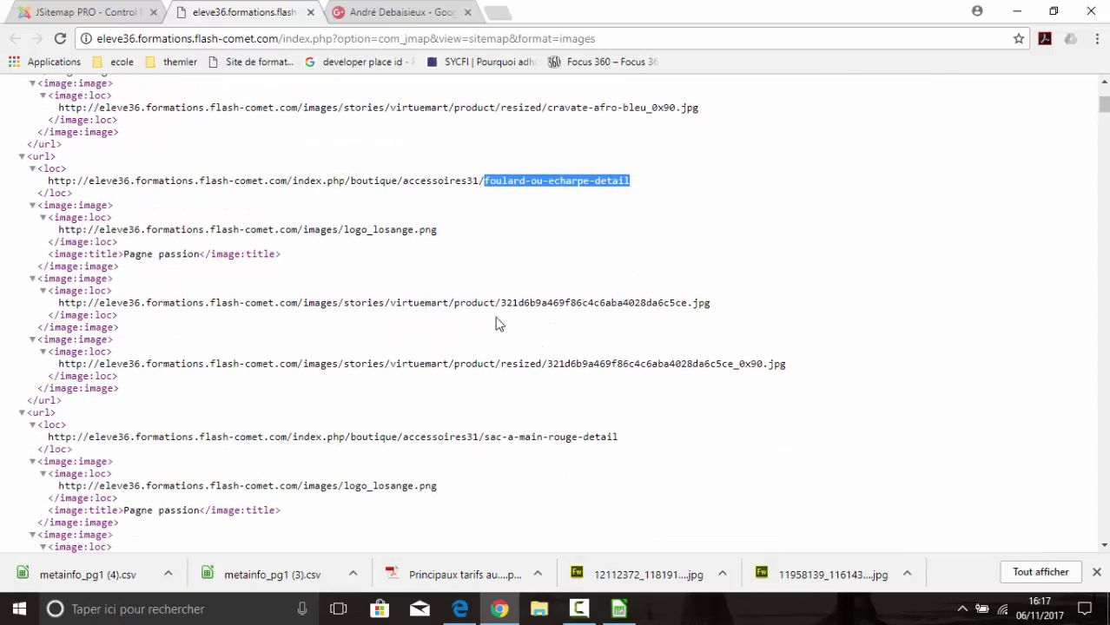
left_click_drag(508, 308, 694, 317)
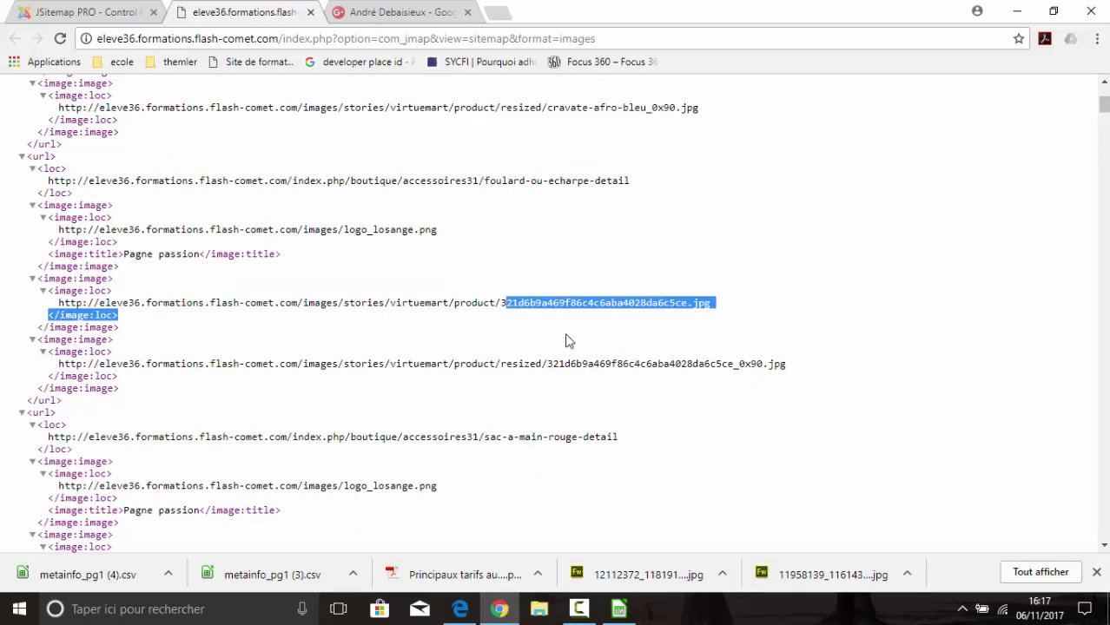
left_click_drag(720, 308, 54, 302)
right_click(87, 303)
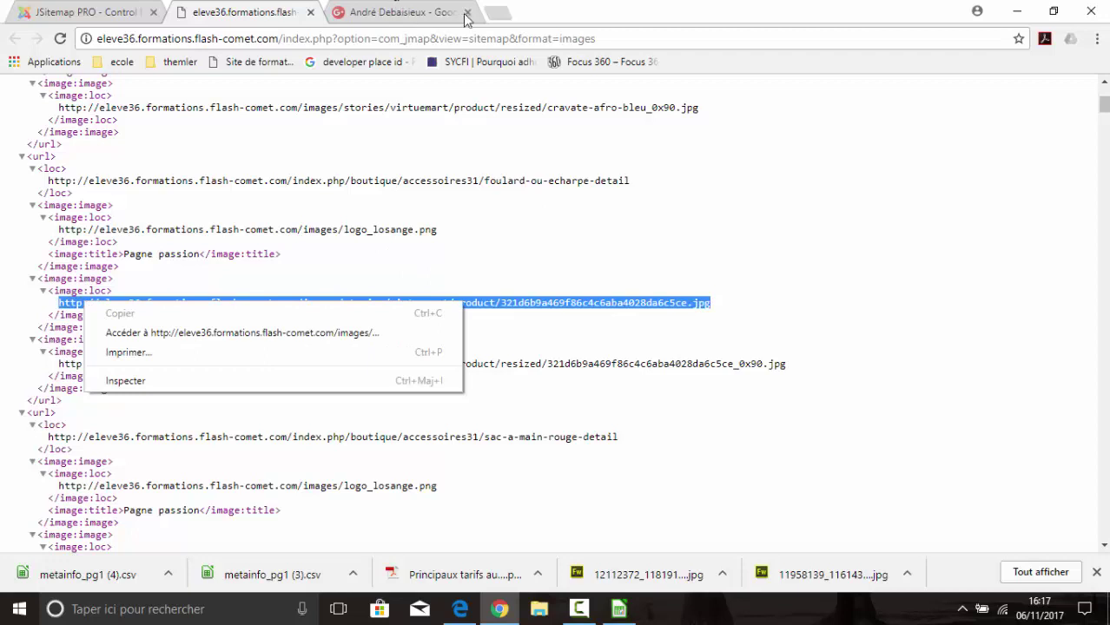
left_click(575, 283)
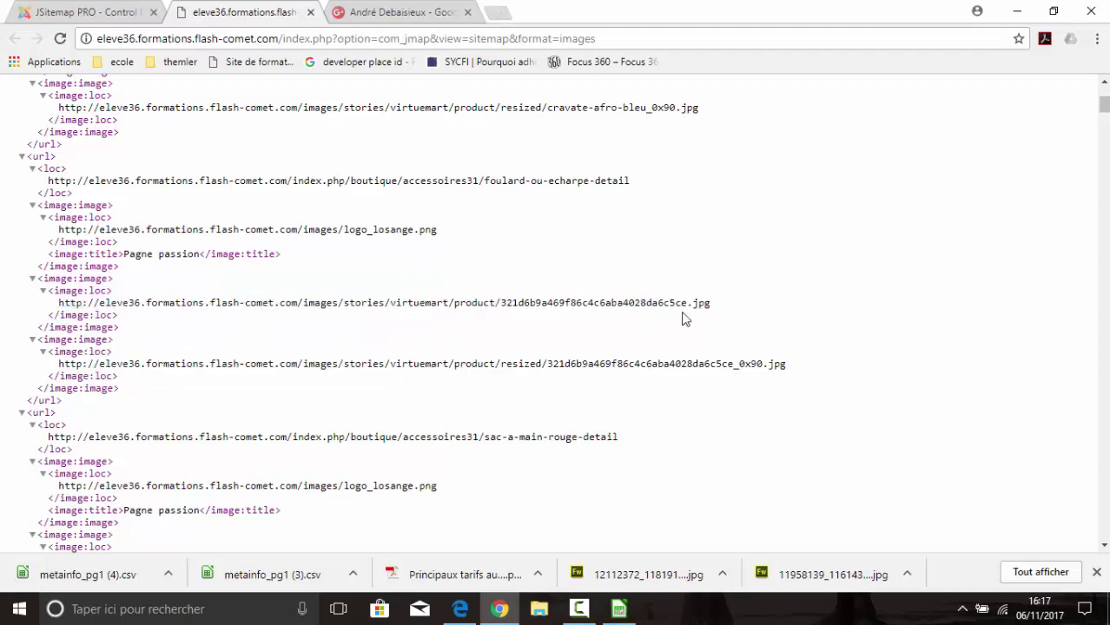
- Copy the full-size image URL of the foulard-ou-echarpe entry, view that image in a new browser tab, and close the tab
left_click_drag(708, 308, 54, 313)
key("ctrl+c")
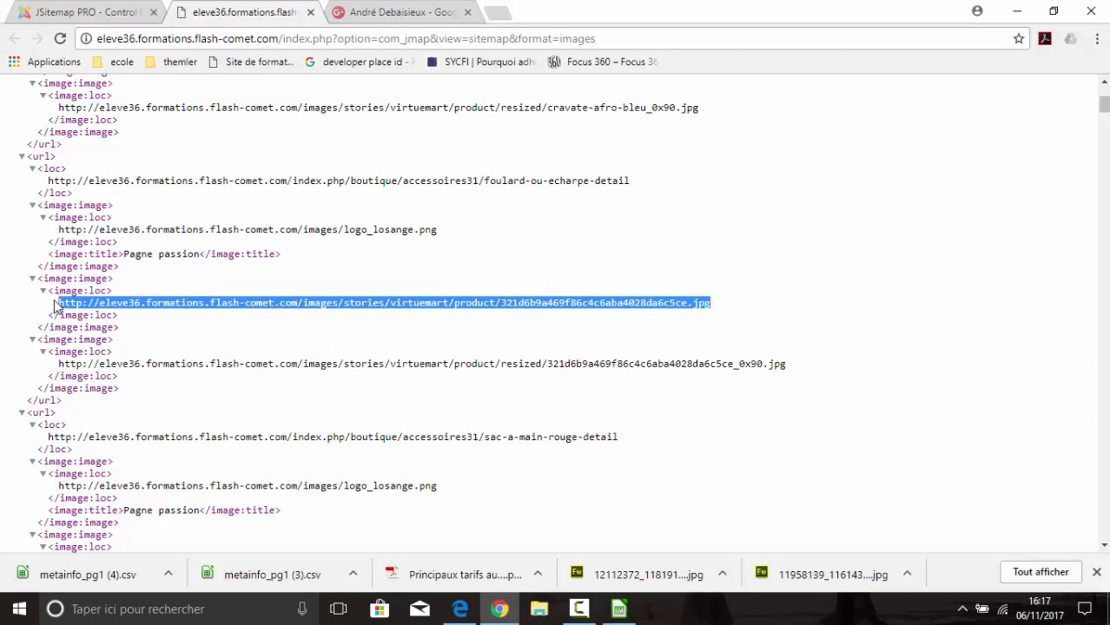
left_click(497, 12)
right_click(424, 38)
left_click(451, 119)
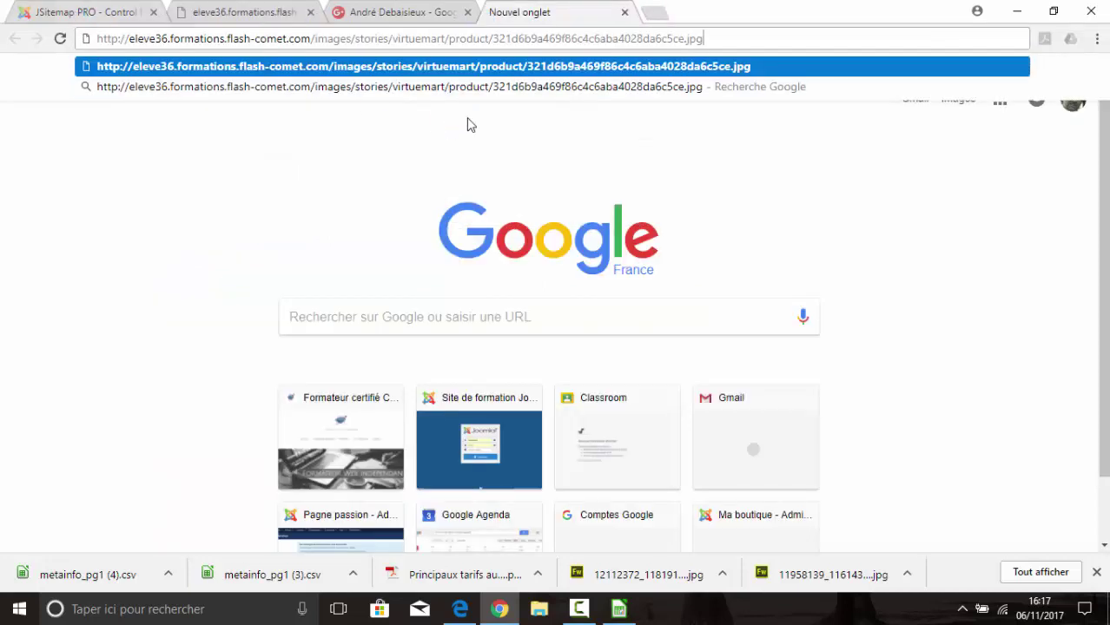
key("Return")
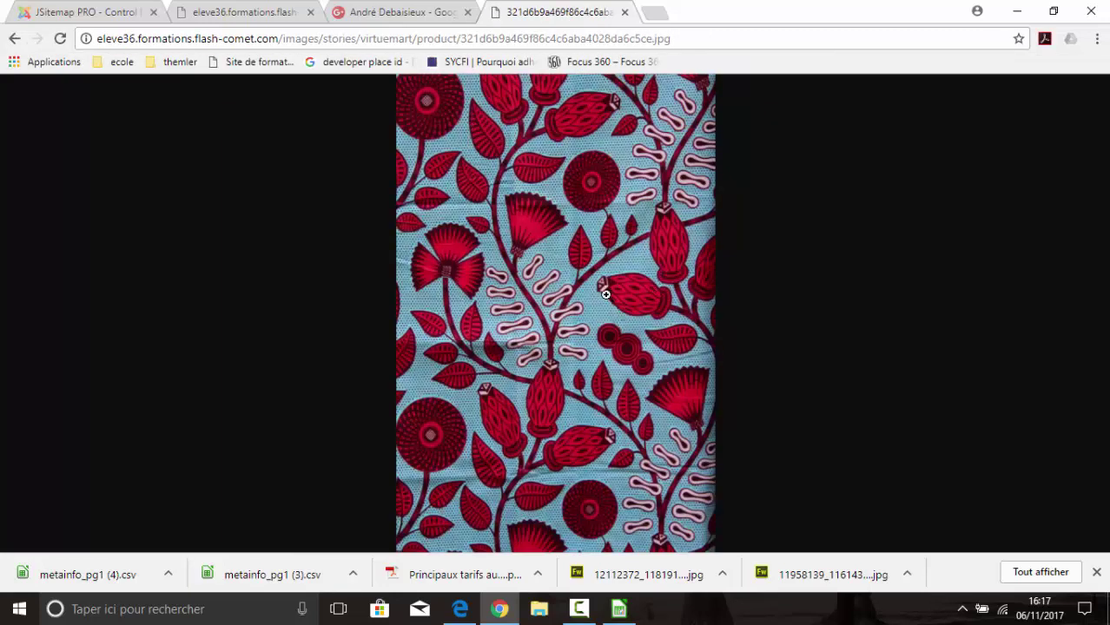
left_click(624, 13)
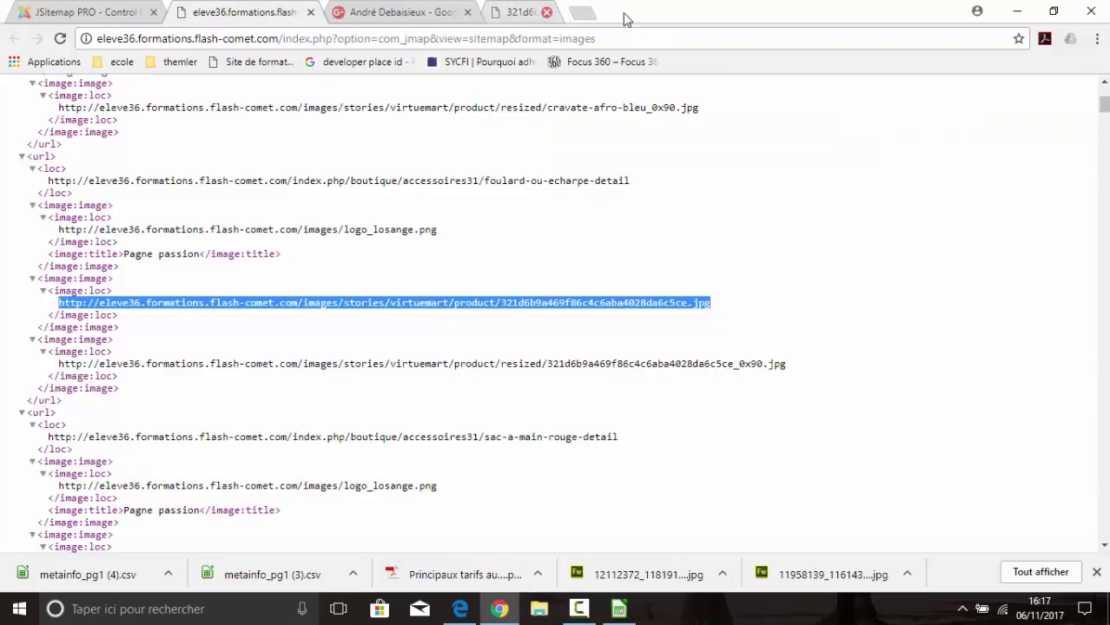
- Close the images sitemap and Google+ tabs, and view the raw XML Google News sitemap before closing it
left_click(310, 12)
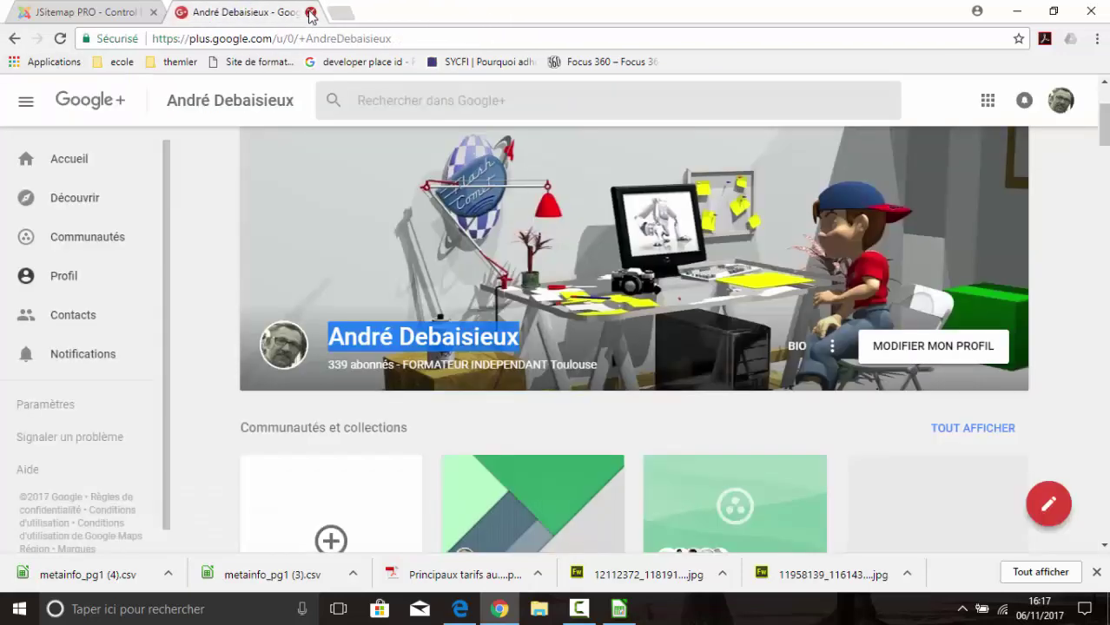
left_click(310, 12)
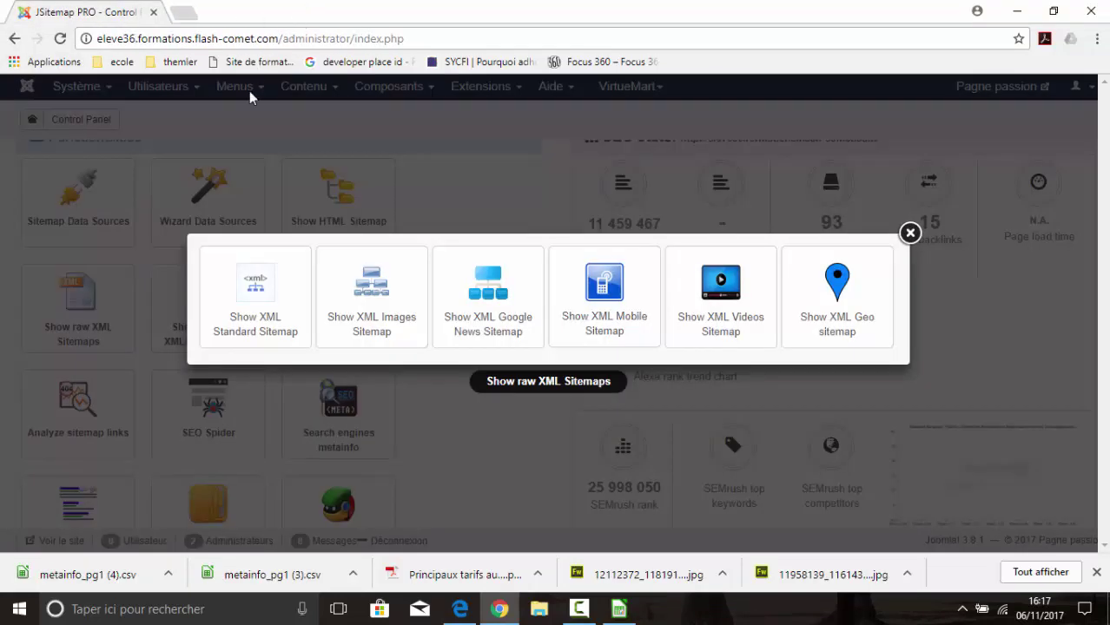
left_click(496, 298)
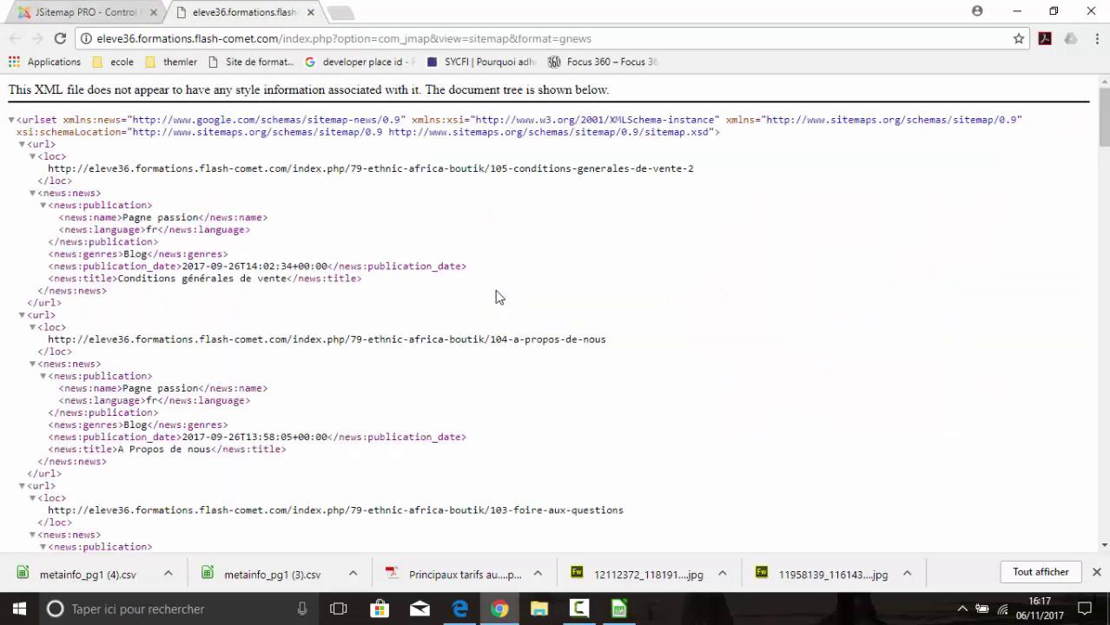
left_click(310, 12)
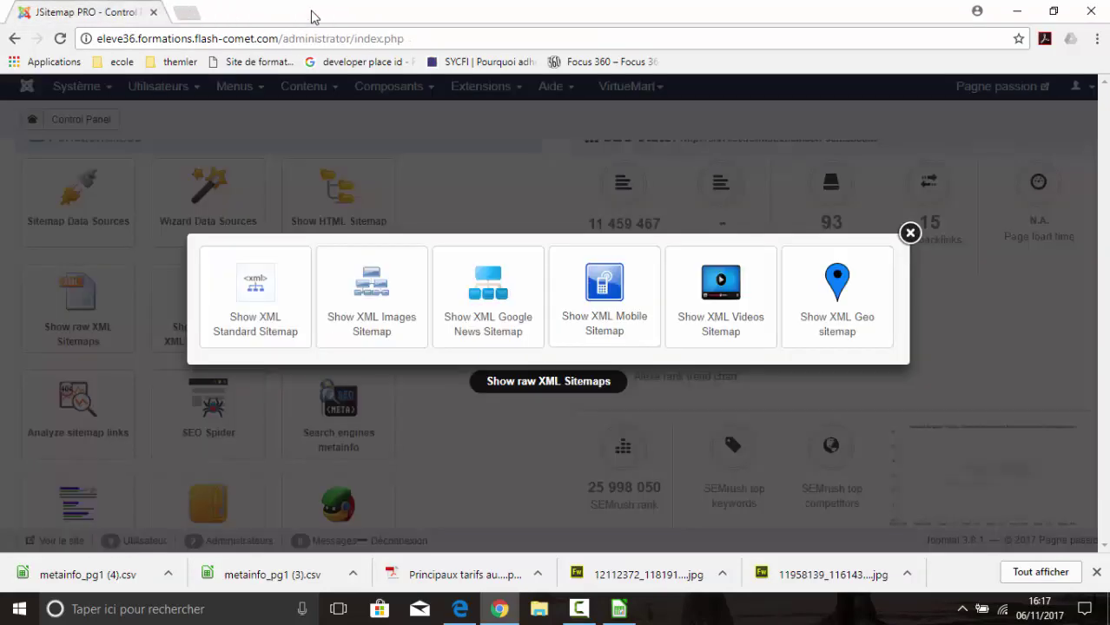
- Leave the raw sitemap choices and open the formatted XML/XSL version of the images sitemap
left_click(909, 233)
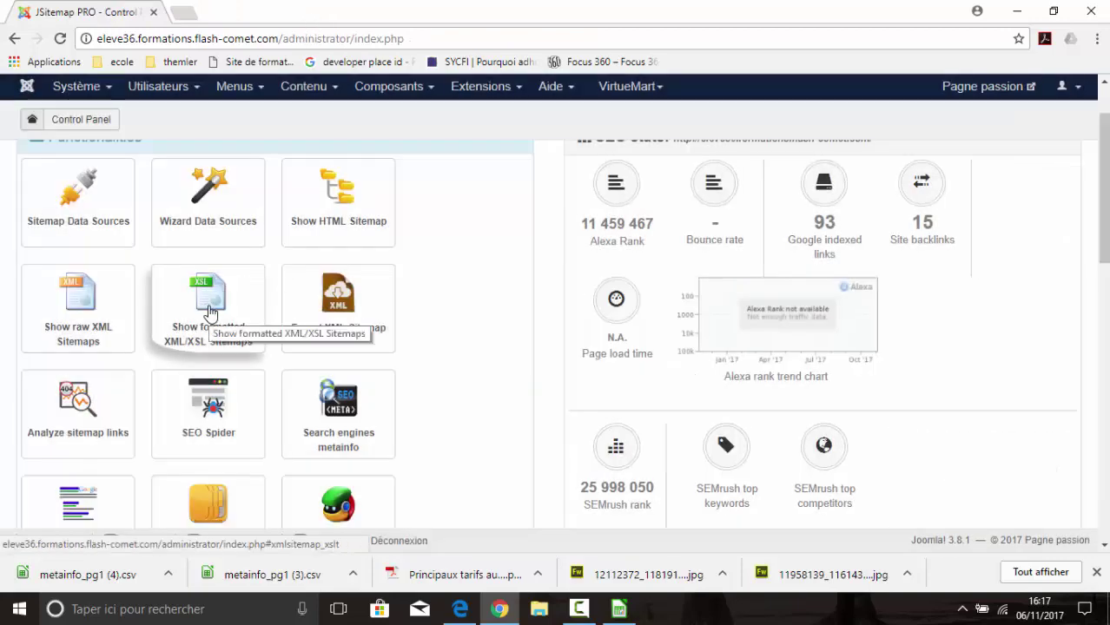
left_click(208, 313)
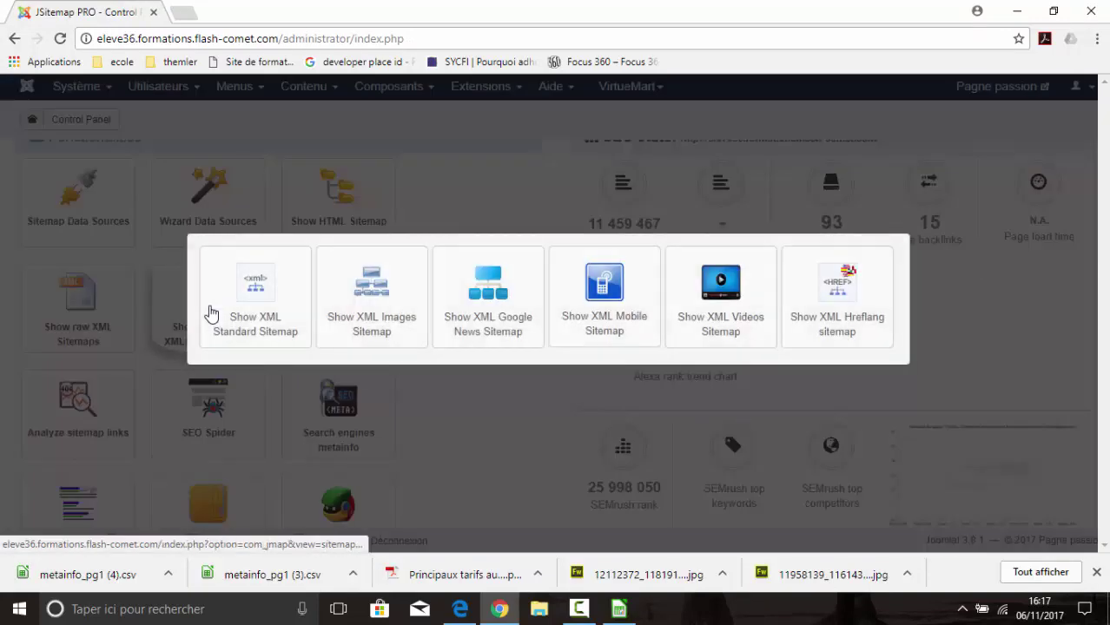
left_click(368, 294)
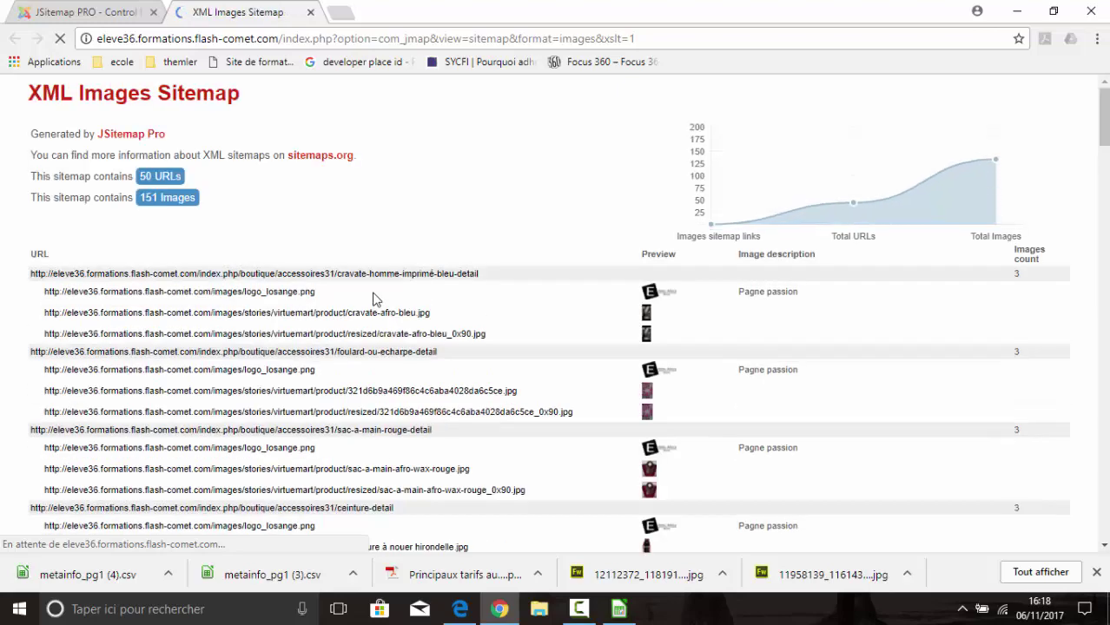
- Examine the entries of the formatted images sitemap, view the logo_losange.png image, and close the sitemap tab and the sitemap choices
scroll(613, 216, "down", 2)
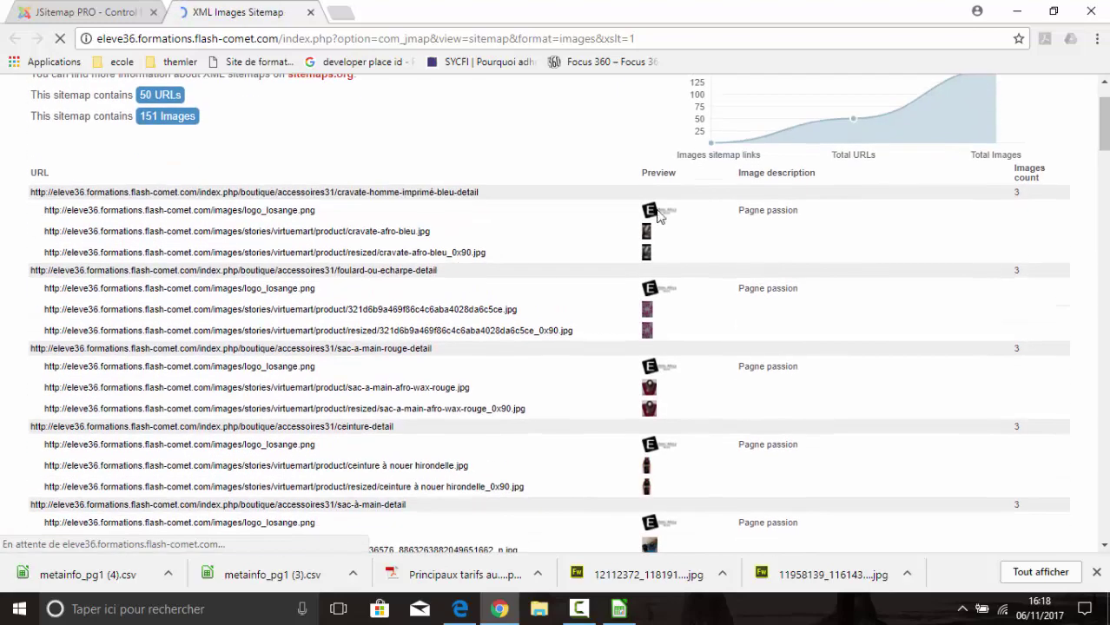
scroll(643, 438, "down", 2)
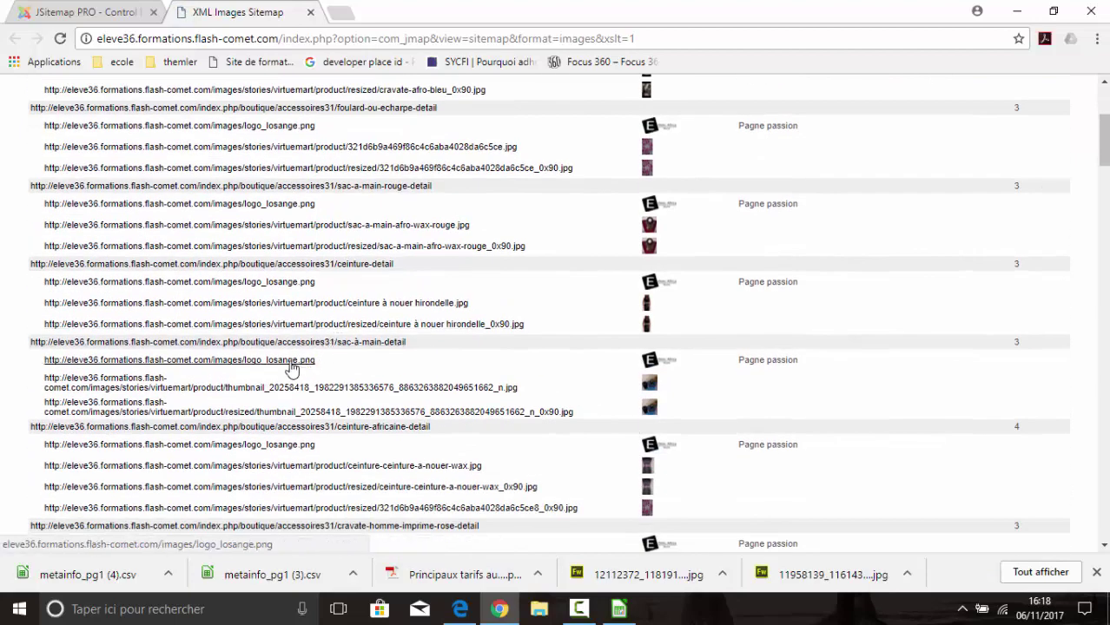
left_click(189, 369)
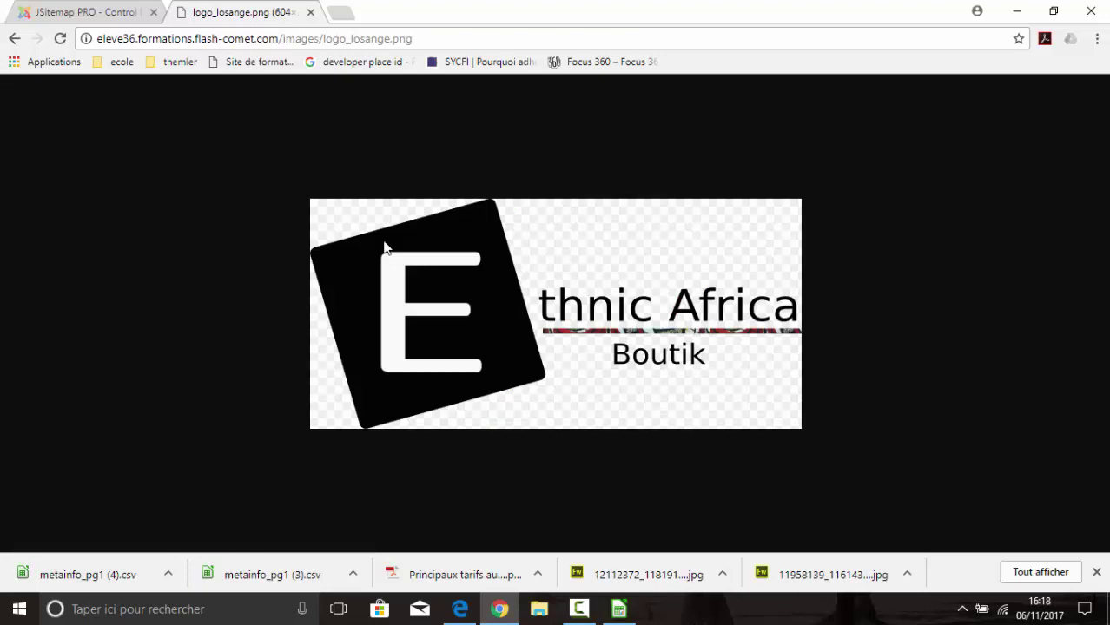
left_click(13, 38)
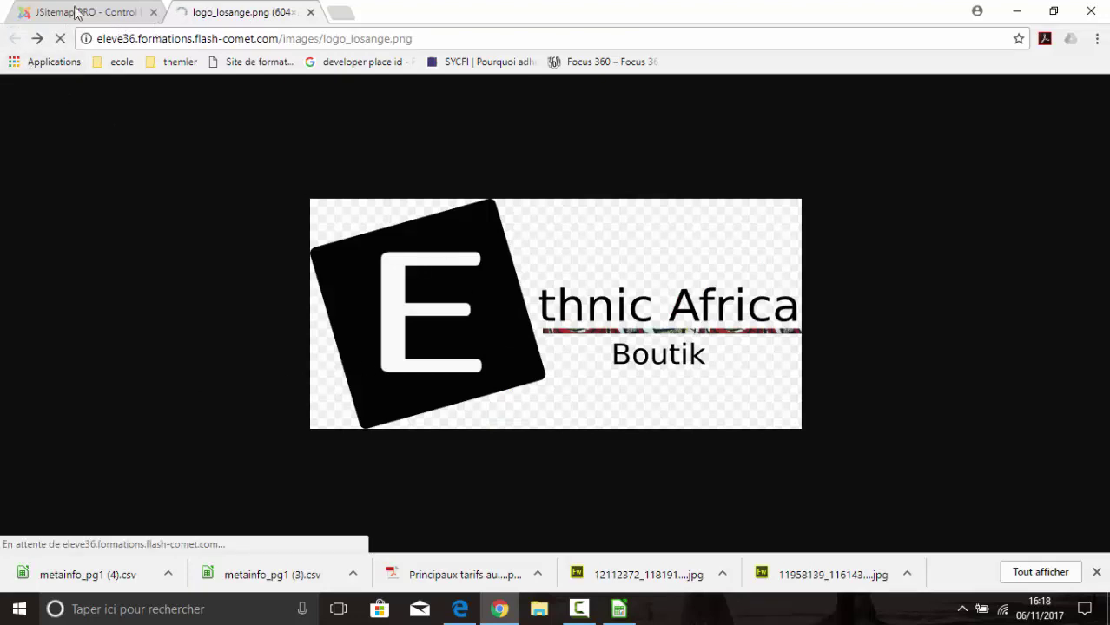
left_click(311, 12)
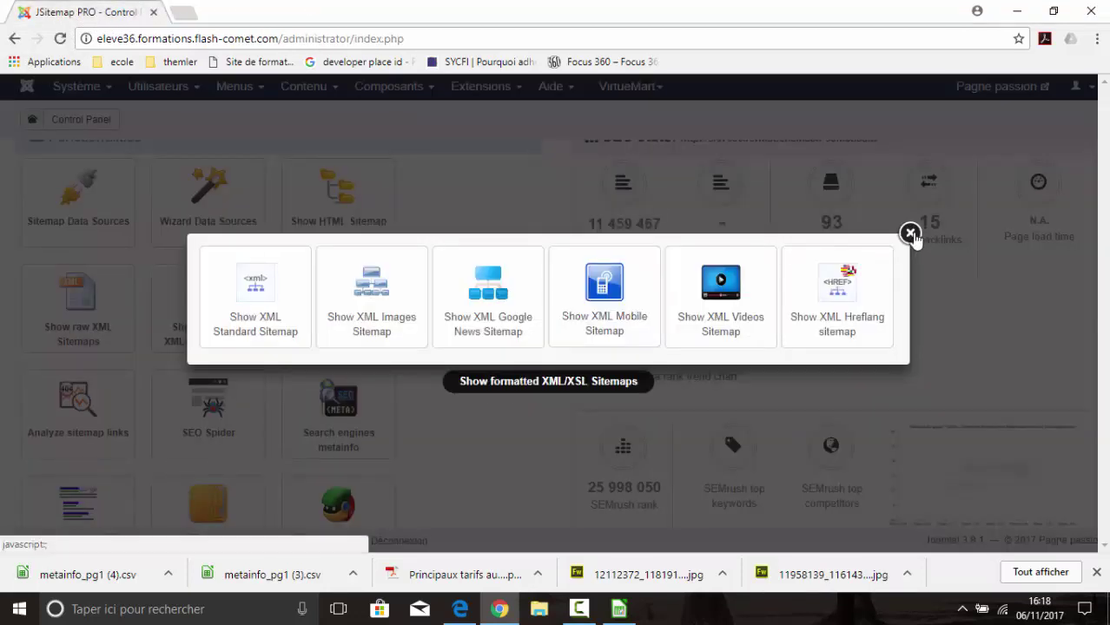
left_click(910, 235)
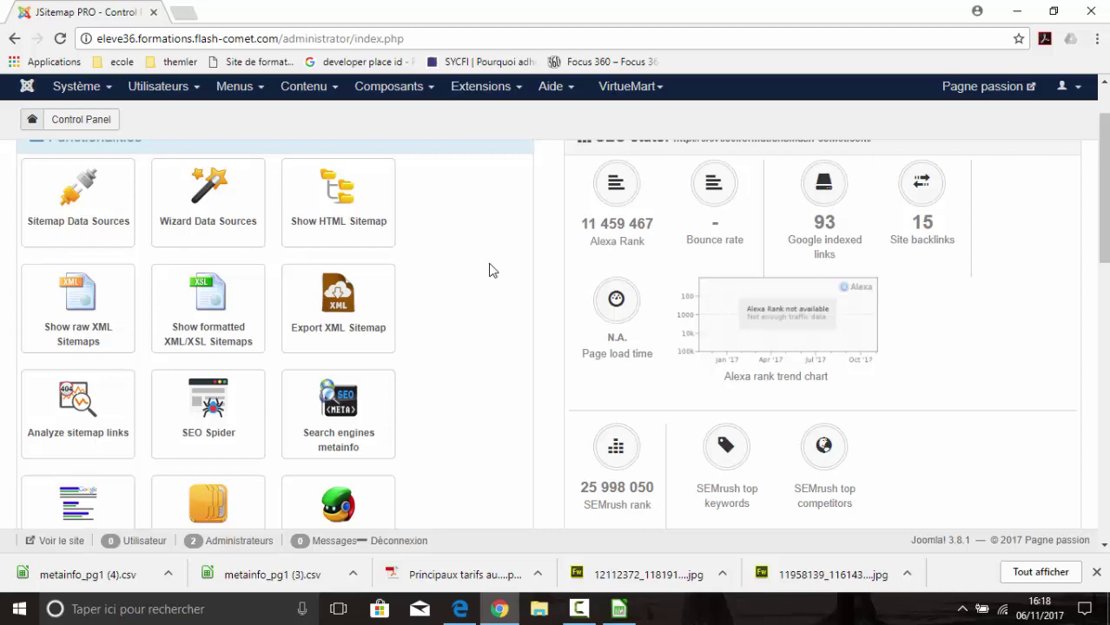
- Open the VirtueMart shop (Boutique) information and examine the page title in its Meta Information section
left_click(628, 88)
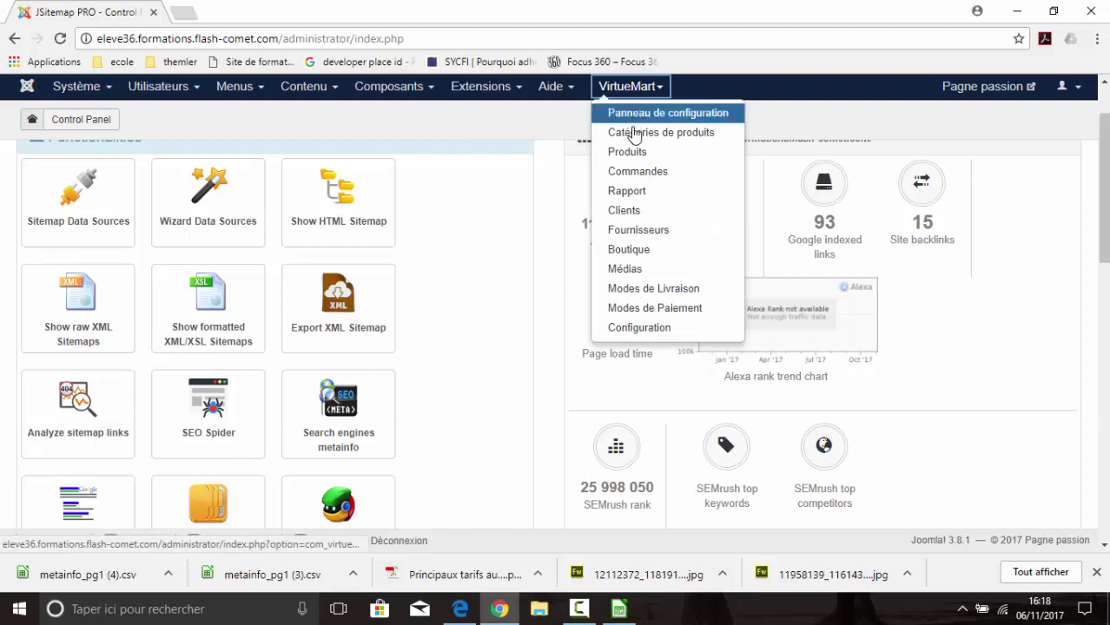
left_click(630, 254)
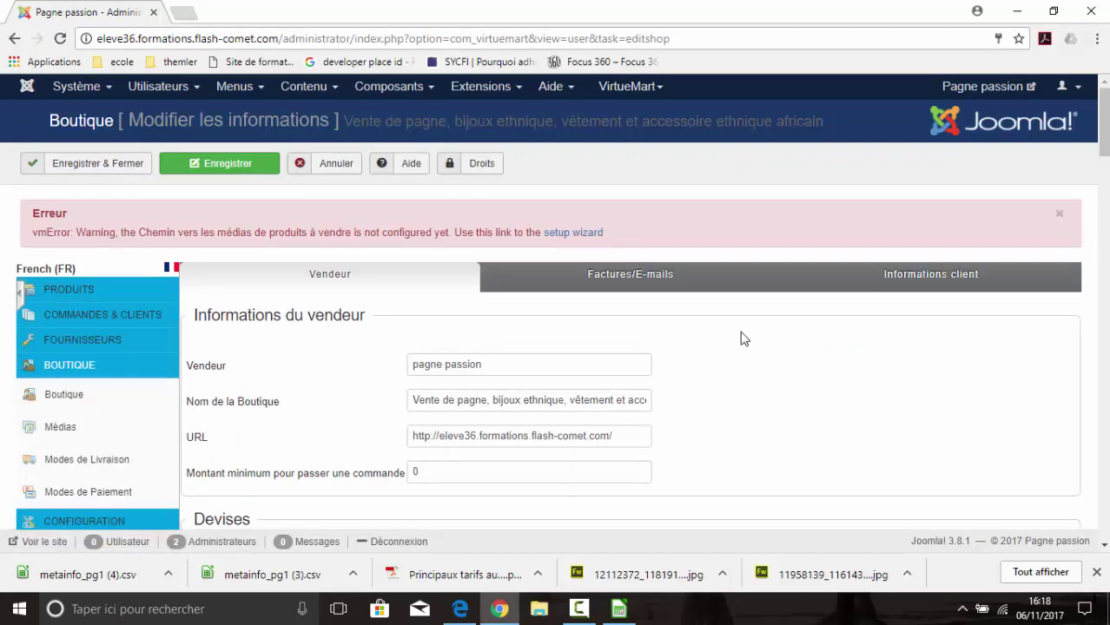
scroll(742, 337, "down", 8)
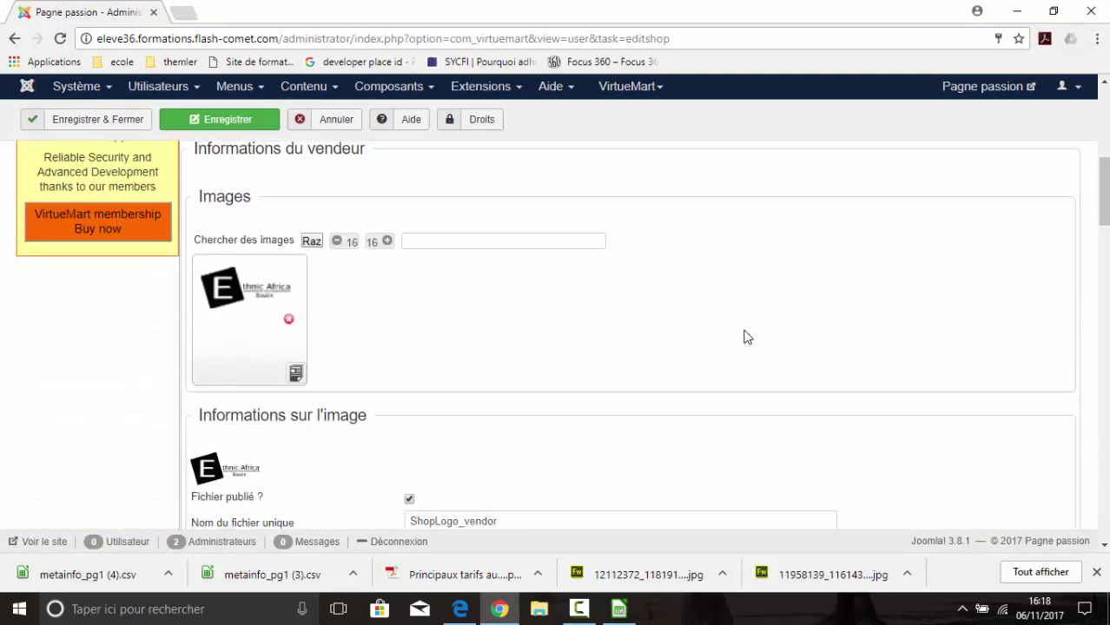
scroll(744, 337, "down", 8)
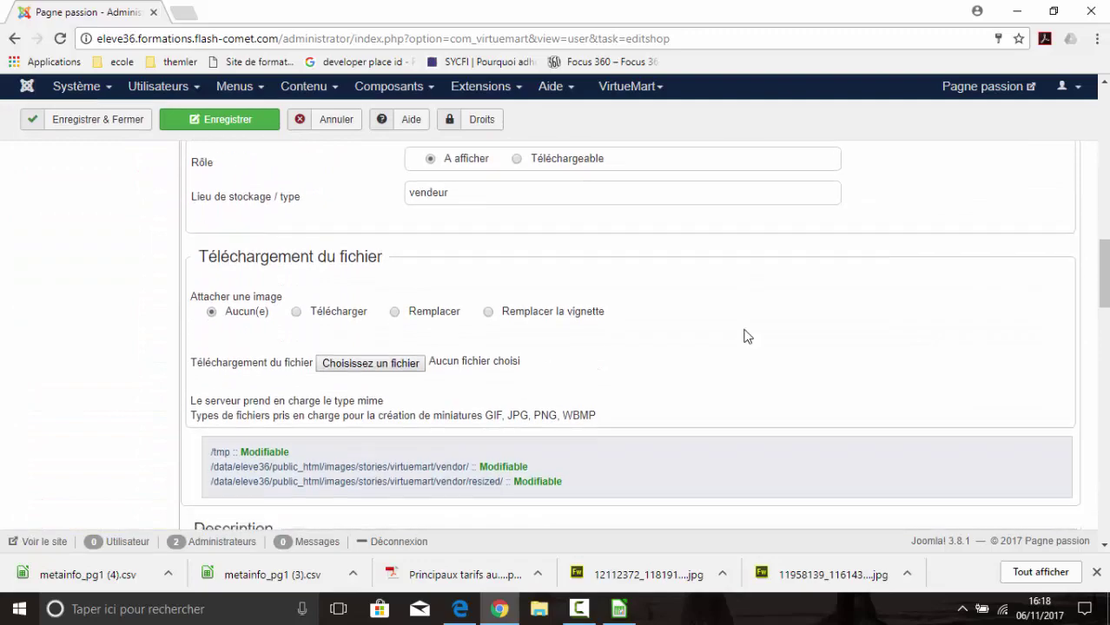
scroll(744, 337, "down", 9)
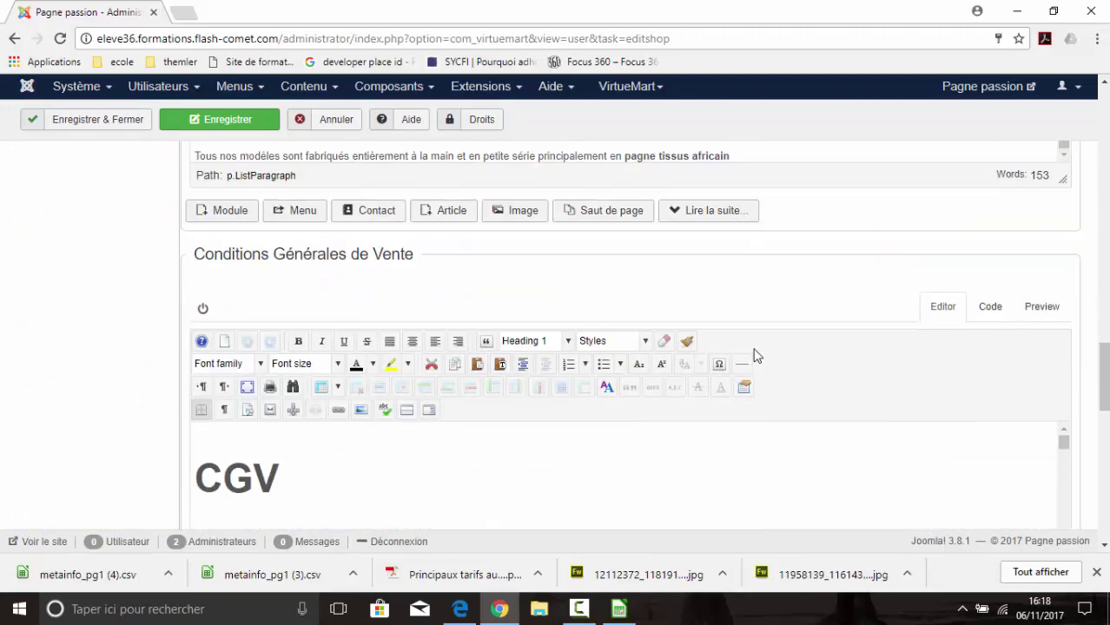
scroll(941, 379, "down", 15)
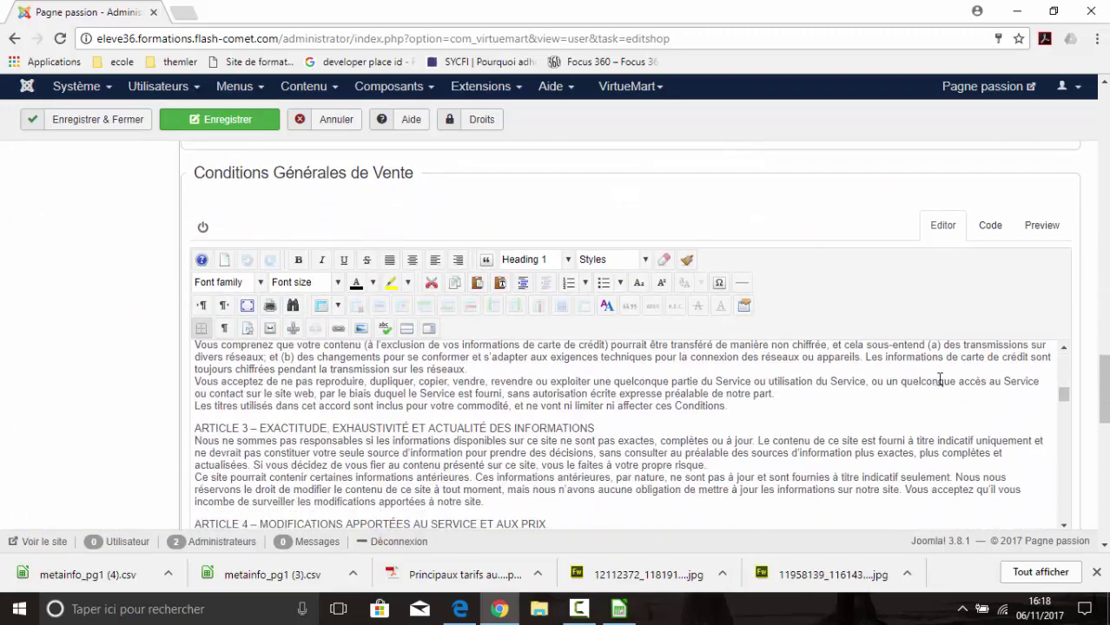
left_click_drag(1102, 408, 1103, 520)
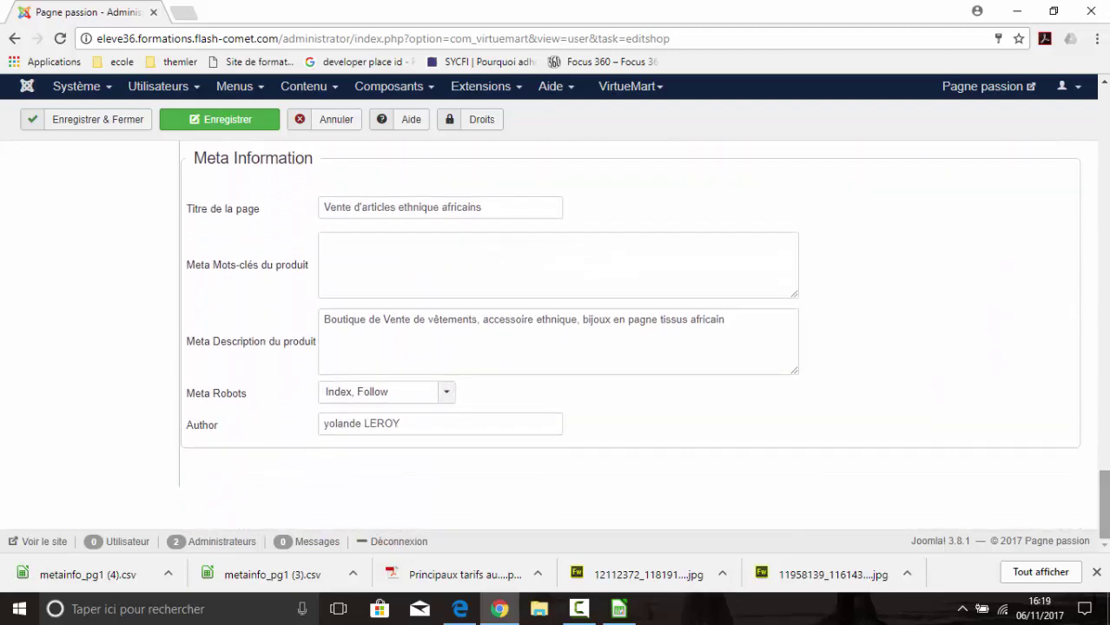
left_click_drag(323, 209, 501, 213)
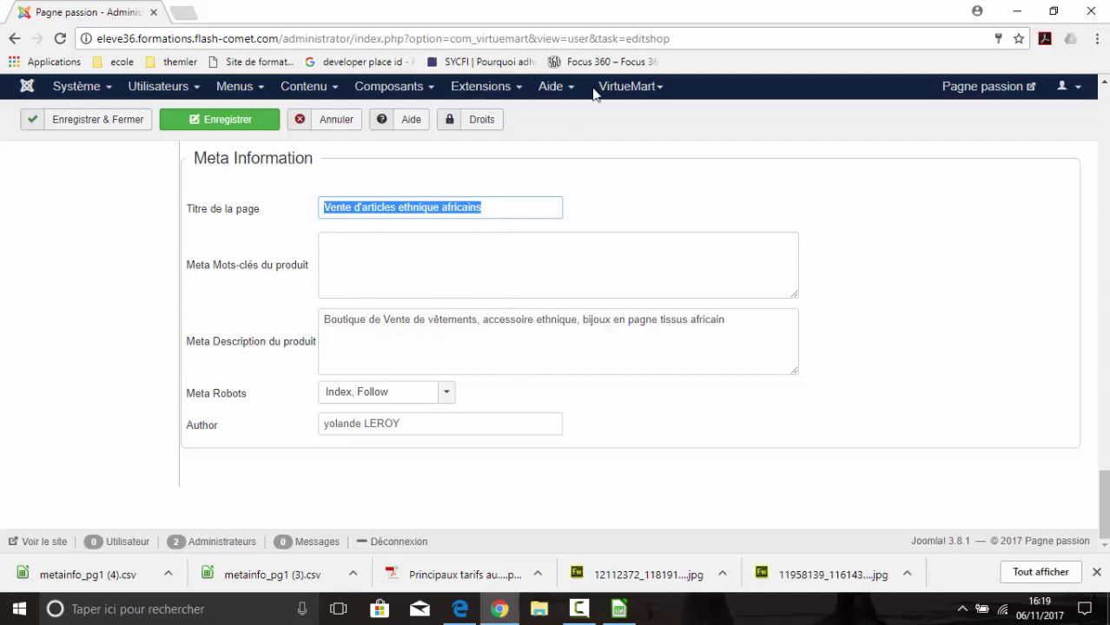
- Search Google for "produits africains" in a new browser tab
left_click(179, 17)
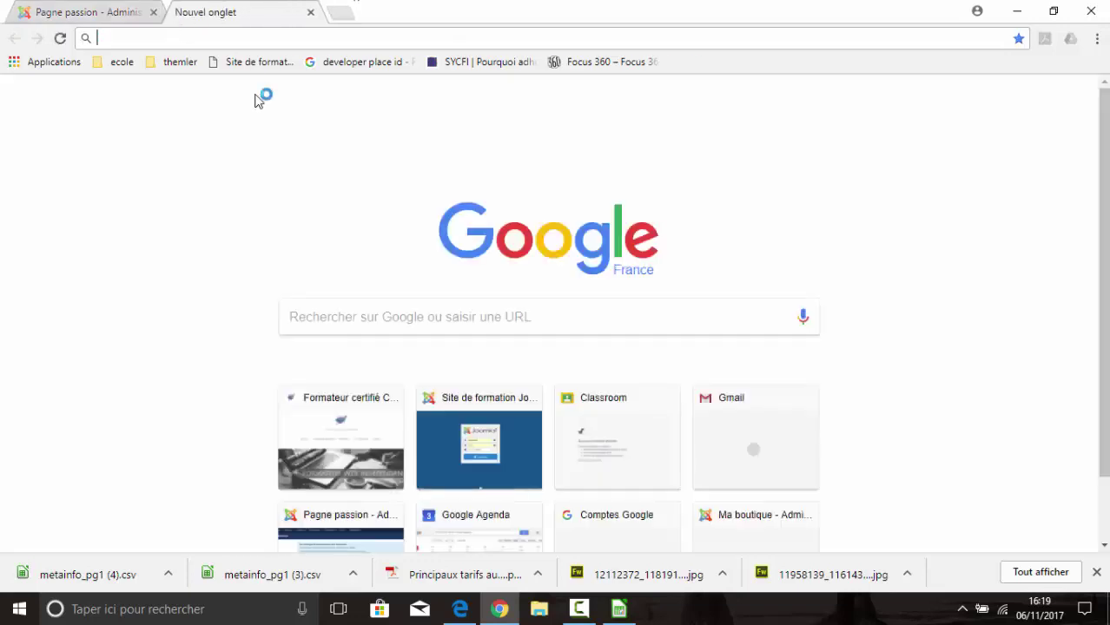
left_click(310, 315)
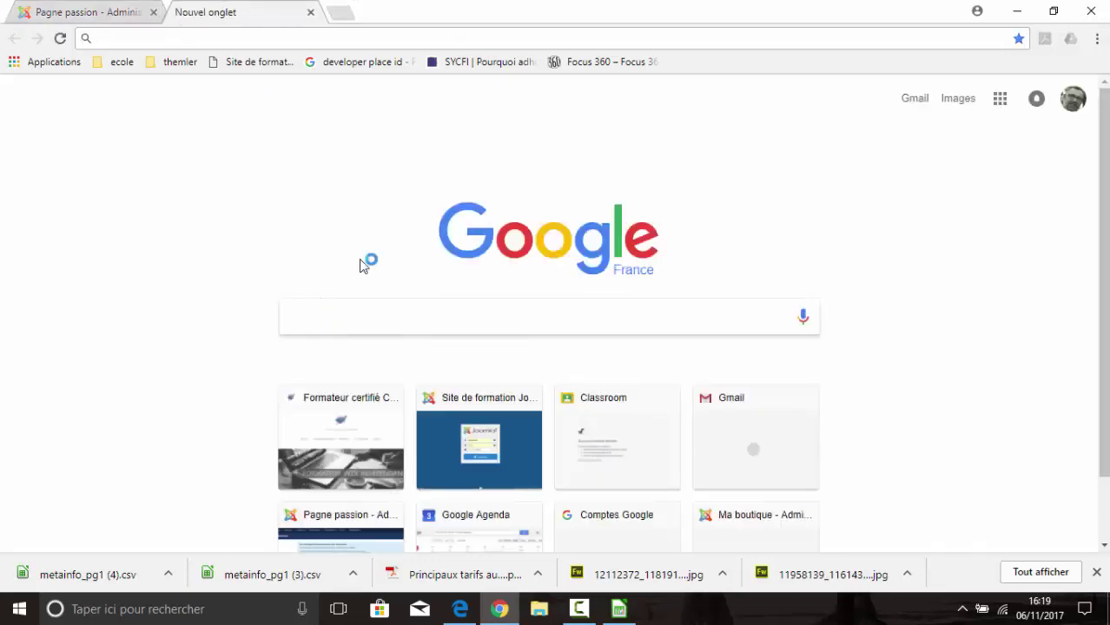
type("produi")
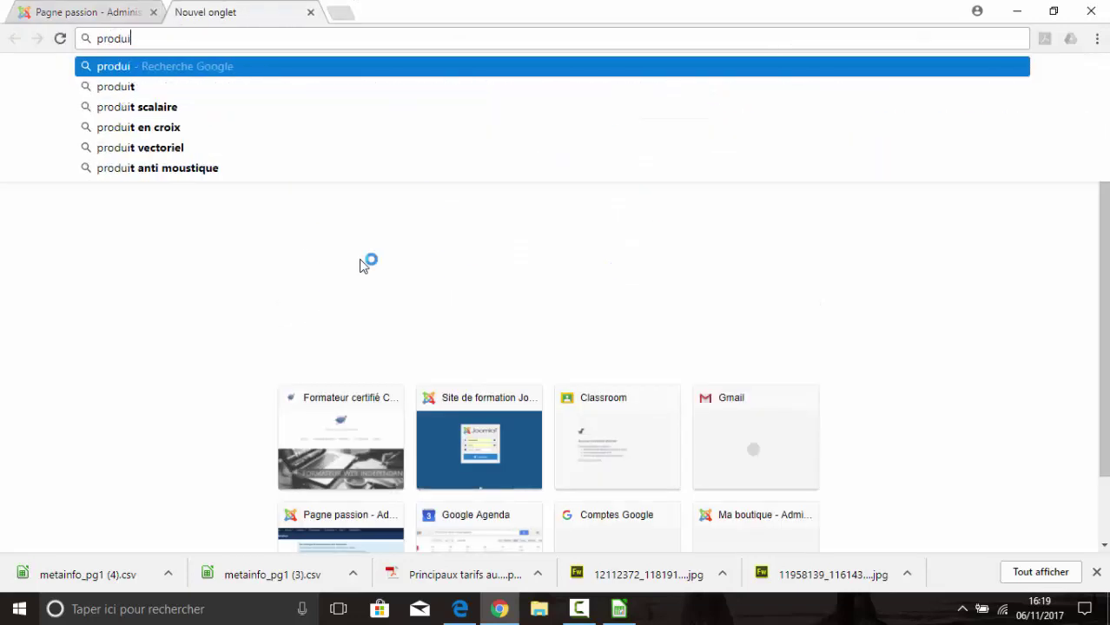
type("t")
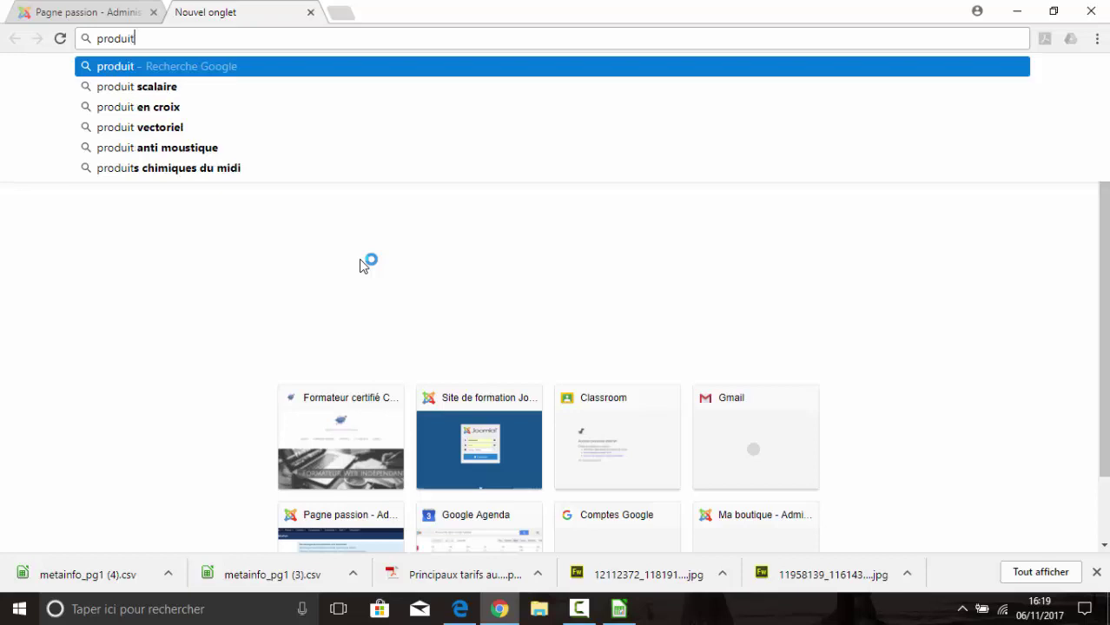
type("s afri")
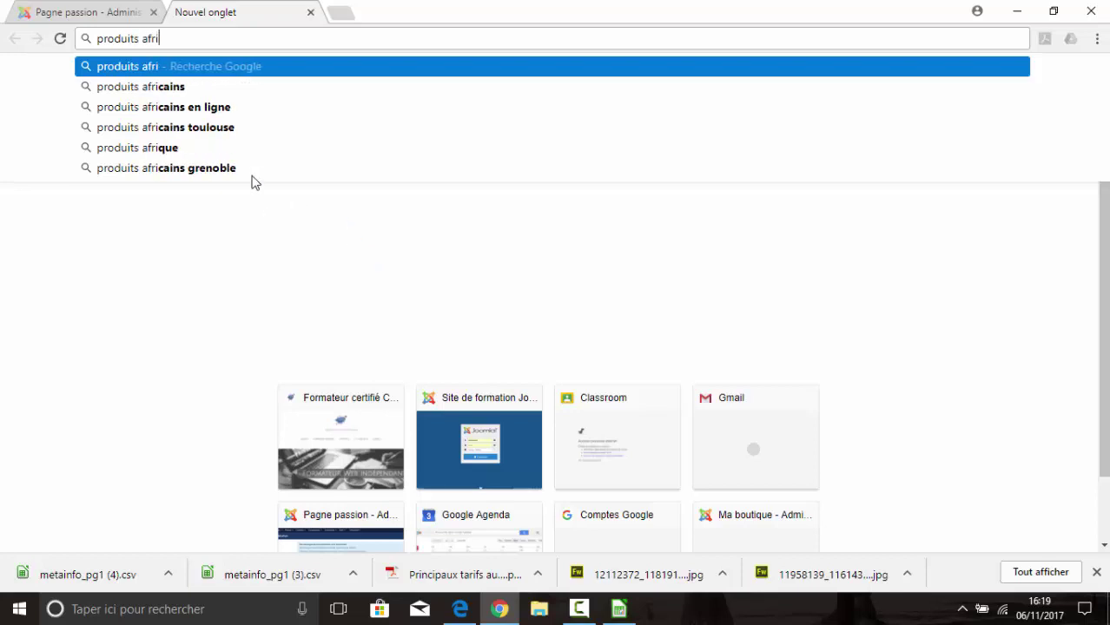
left_click(134, 91)
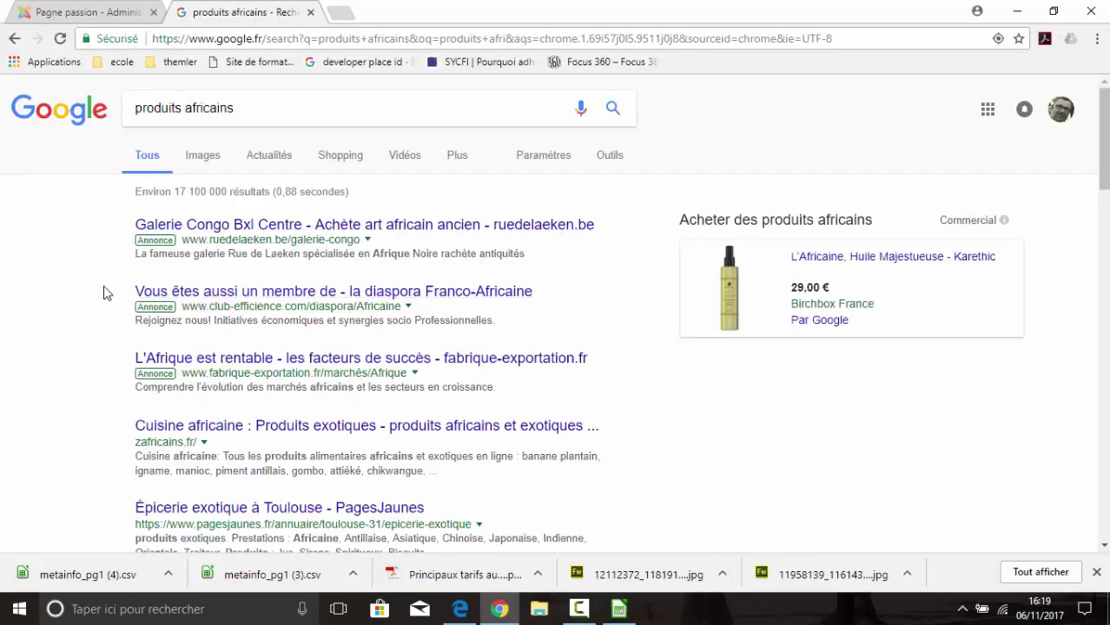
- Examine the title, URL alias and description text of the "Épicerie exotique à Toulouse" search result
scroll(108, 290, "down", 3)
left_click_drag(136, 263, 427, 274)
left_click_drag(124, 286, 384, 274)
left_click(477, 279)
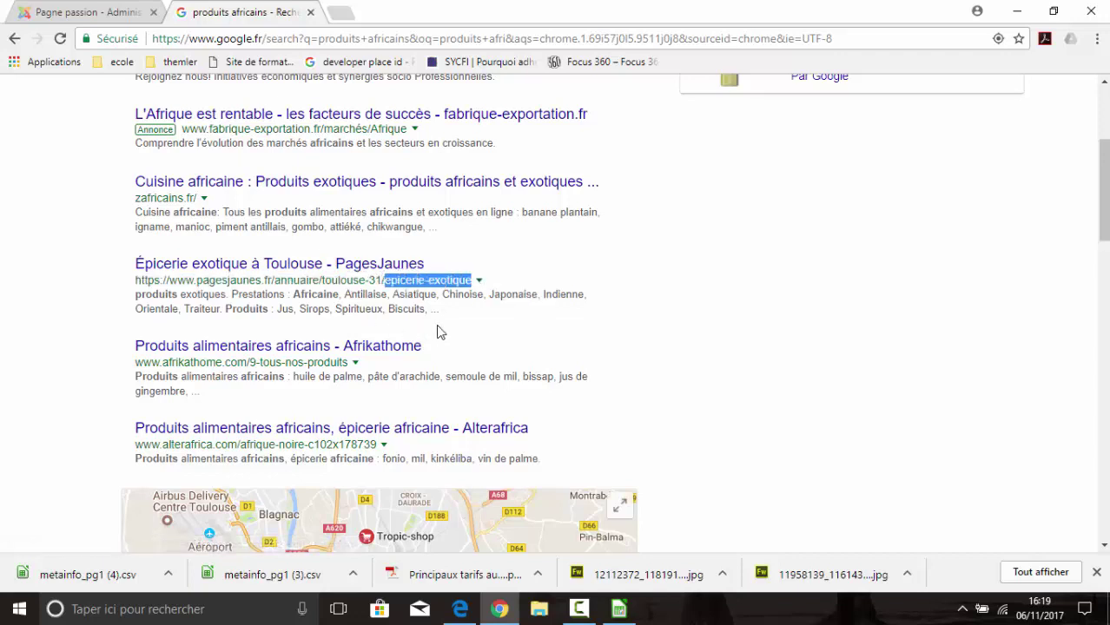
left_click_drag(444, 315, 127, 301)
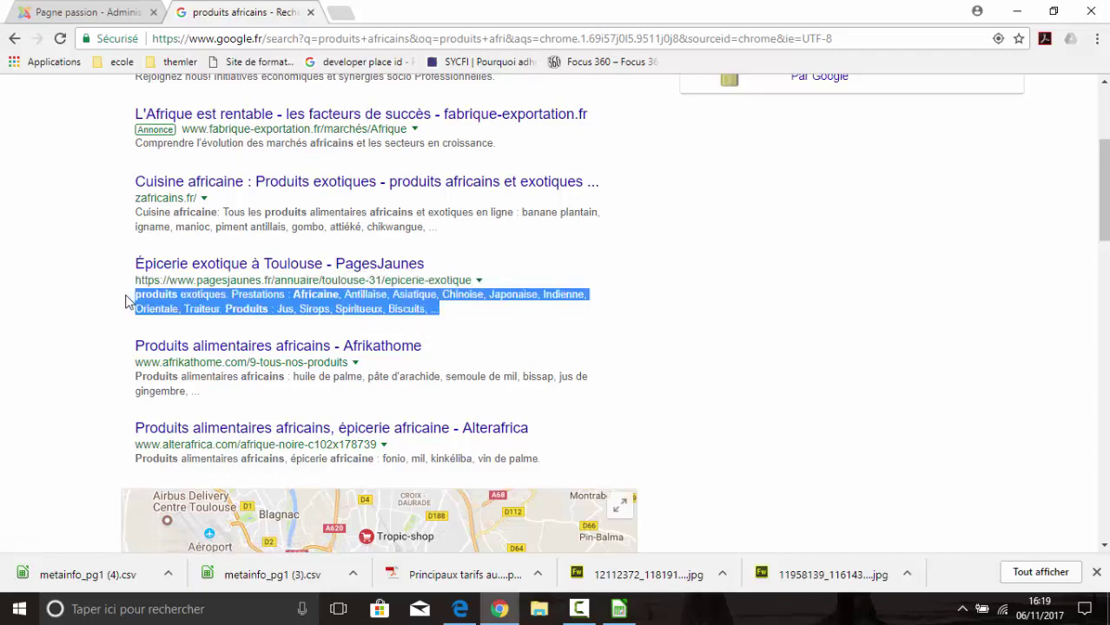